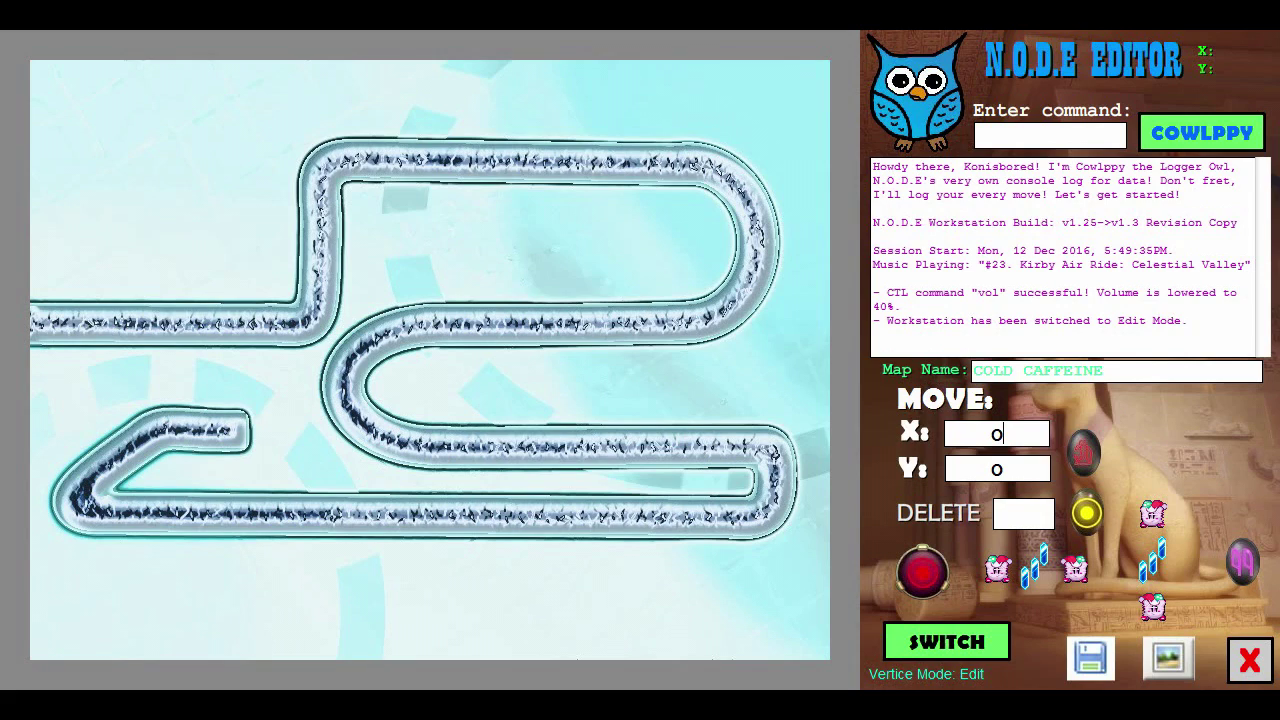
- Switch the N.O.D.E Editor's Vertice Mode from Edit to Trace
left_click(946, 641)
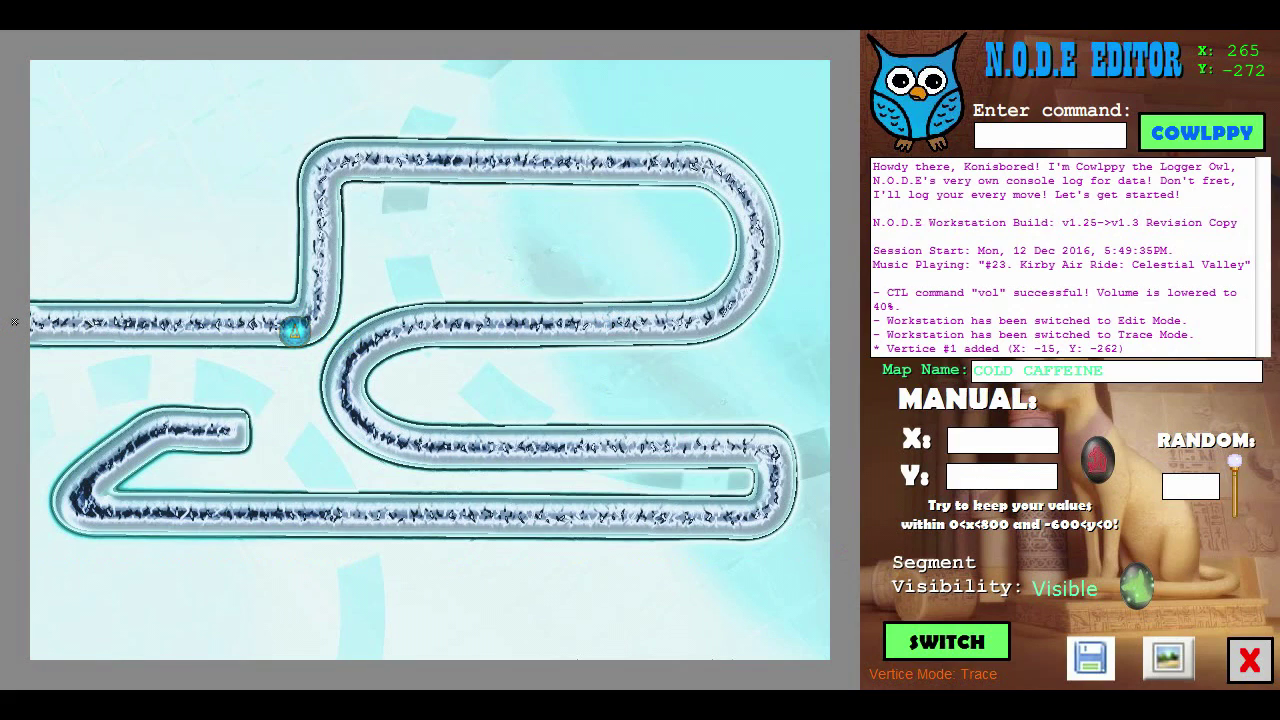
- Place vertices up the first bend, around the top-left corner and along the top straight
left_click(293, 322)
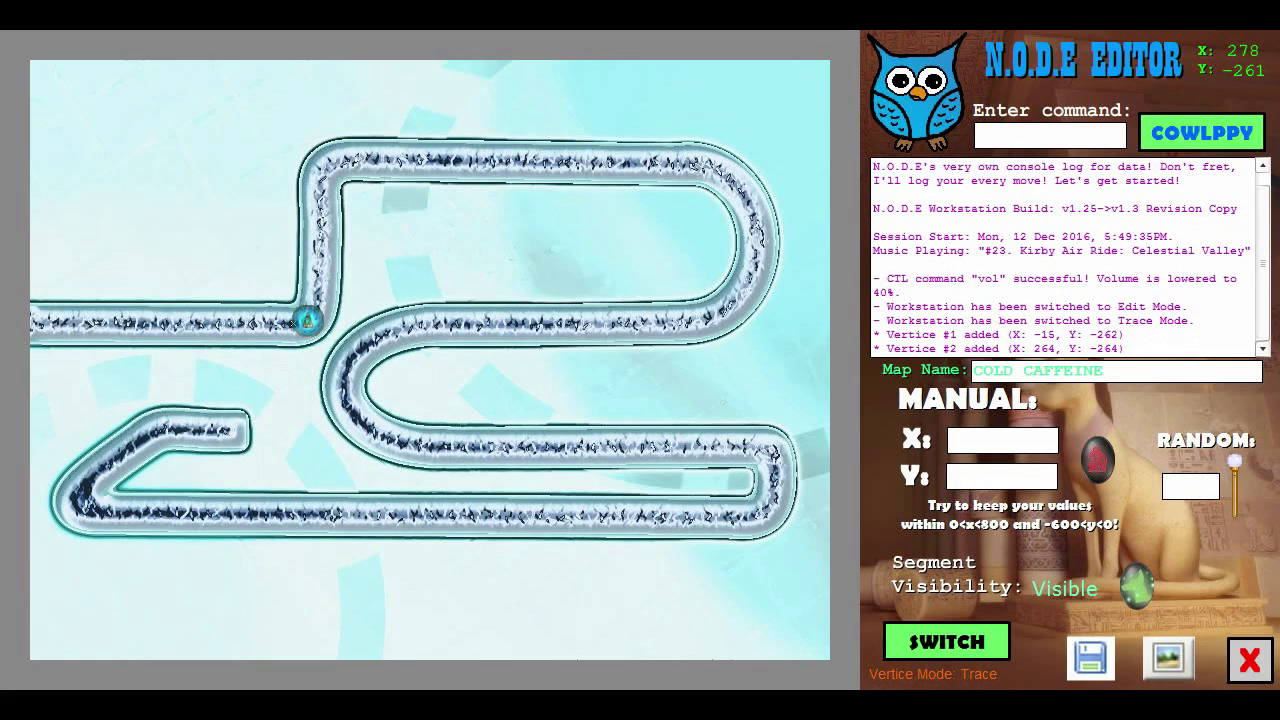
left_click(308, 318)
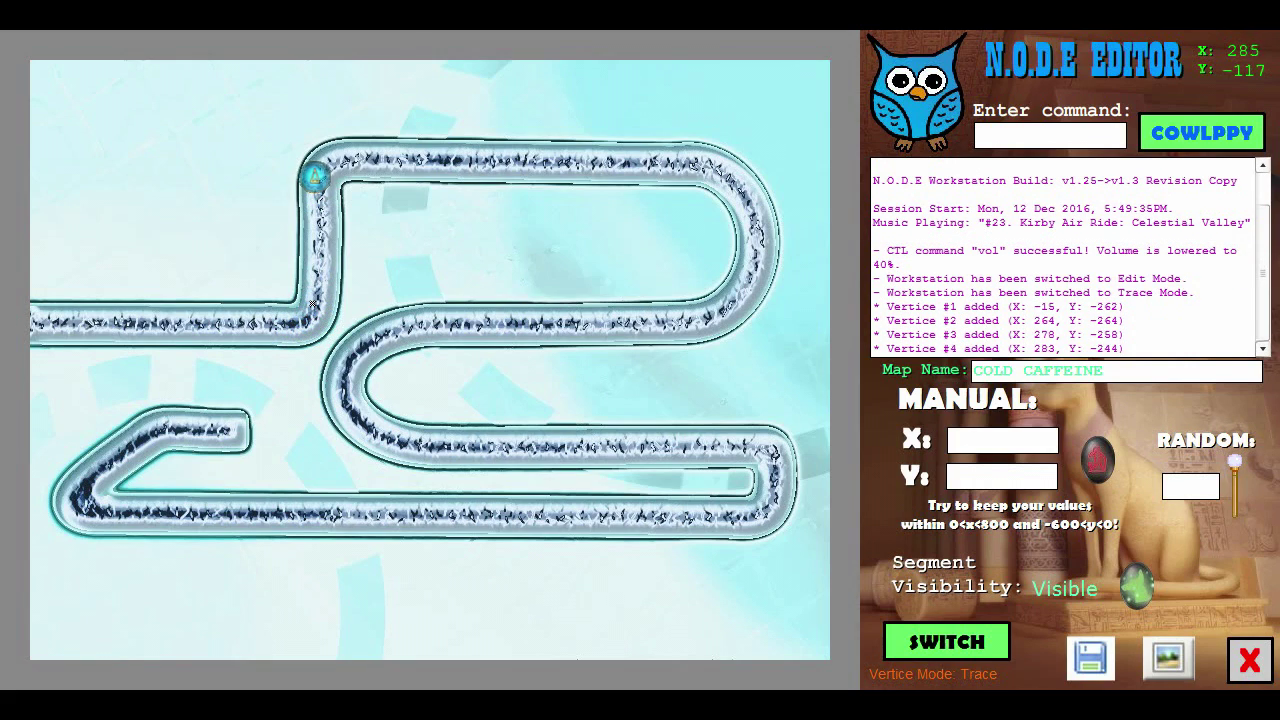
left_click(319, 183)
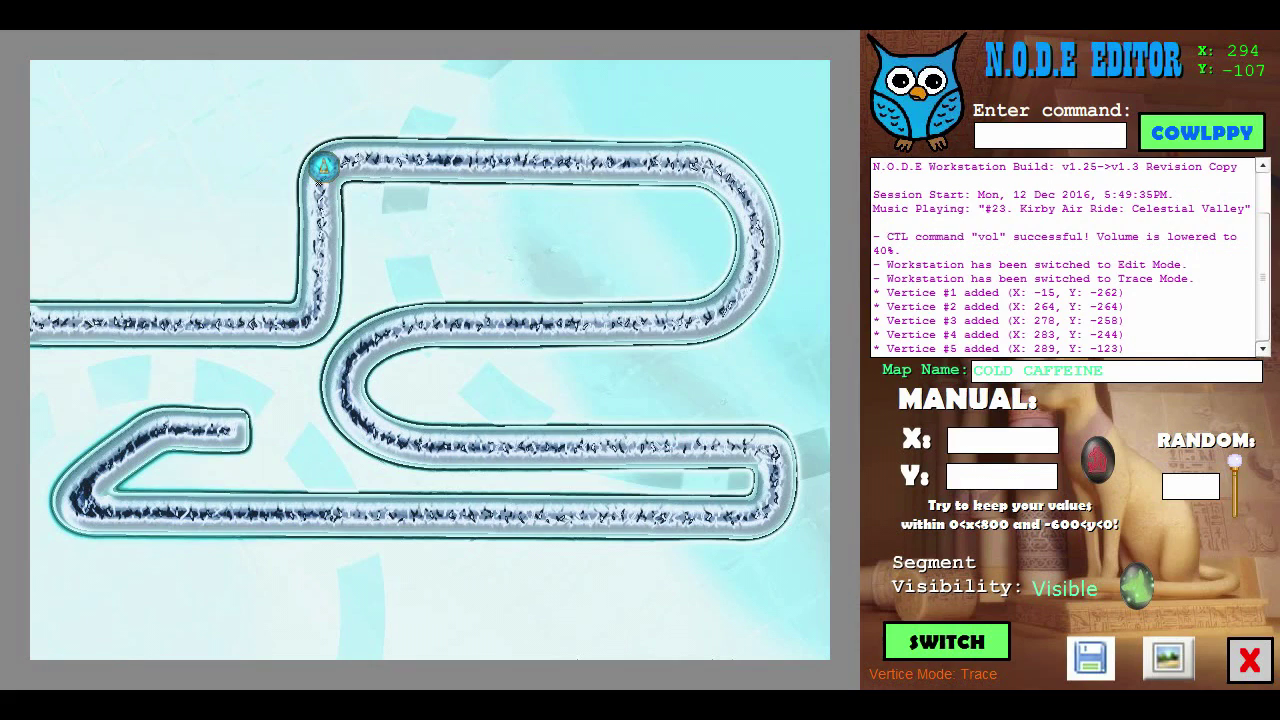
left_click(324, 171)
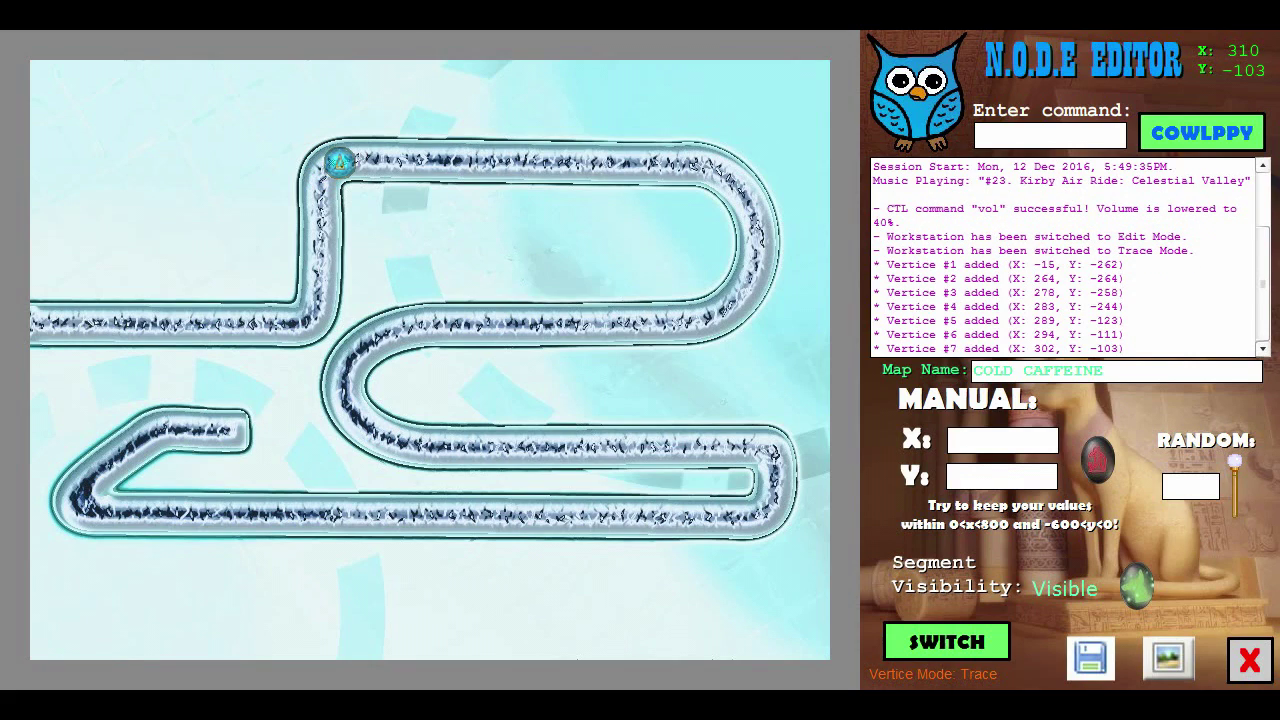
left_click(344, 160)
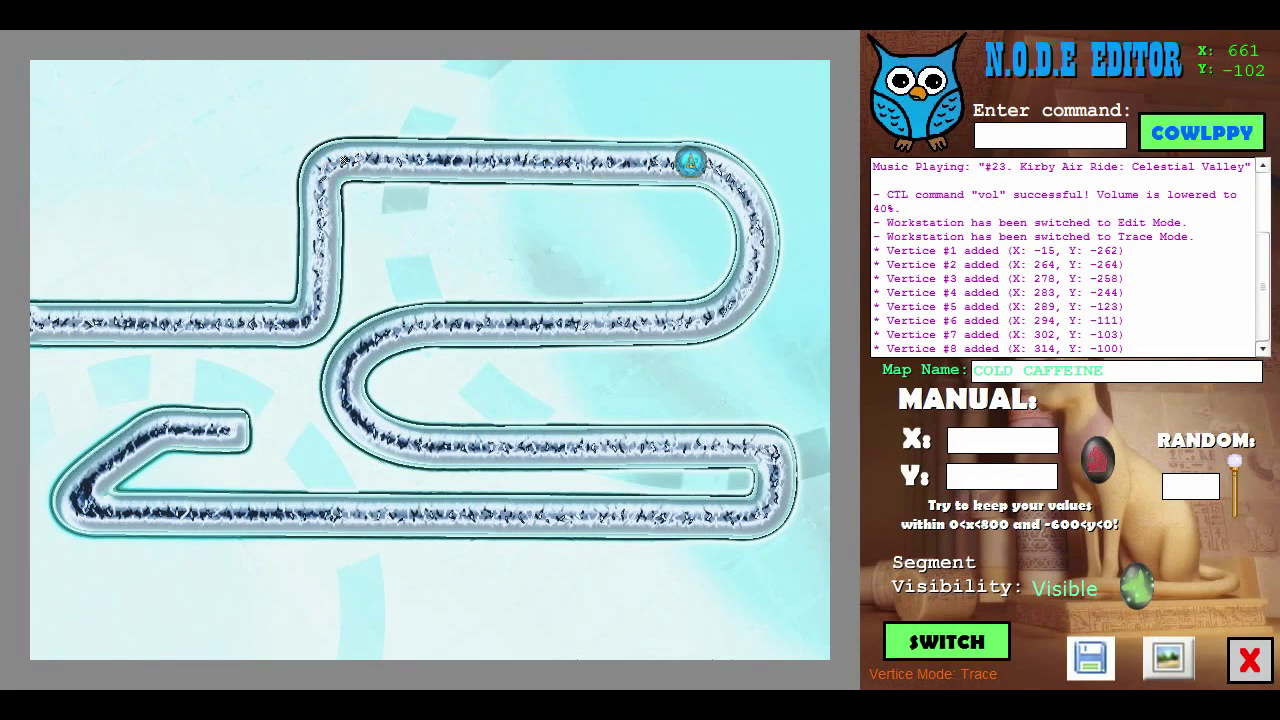
left_click(692, 162)
left_click(713, 170)
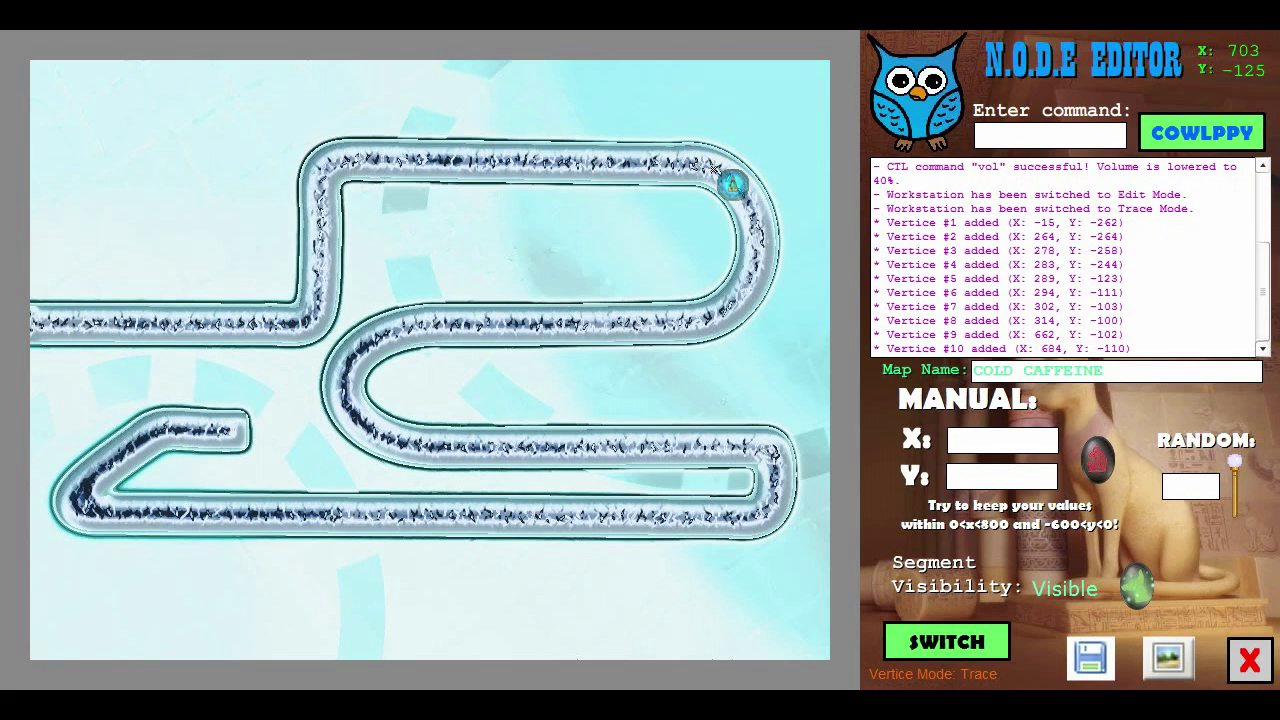
- Trace vertices down the top-right bend and along the middle straight
left_click(740, 190)
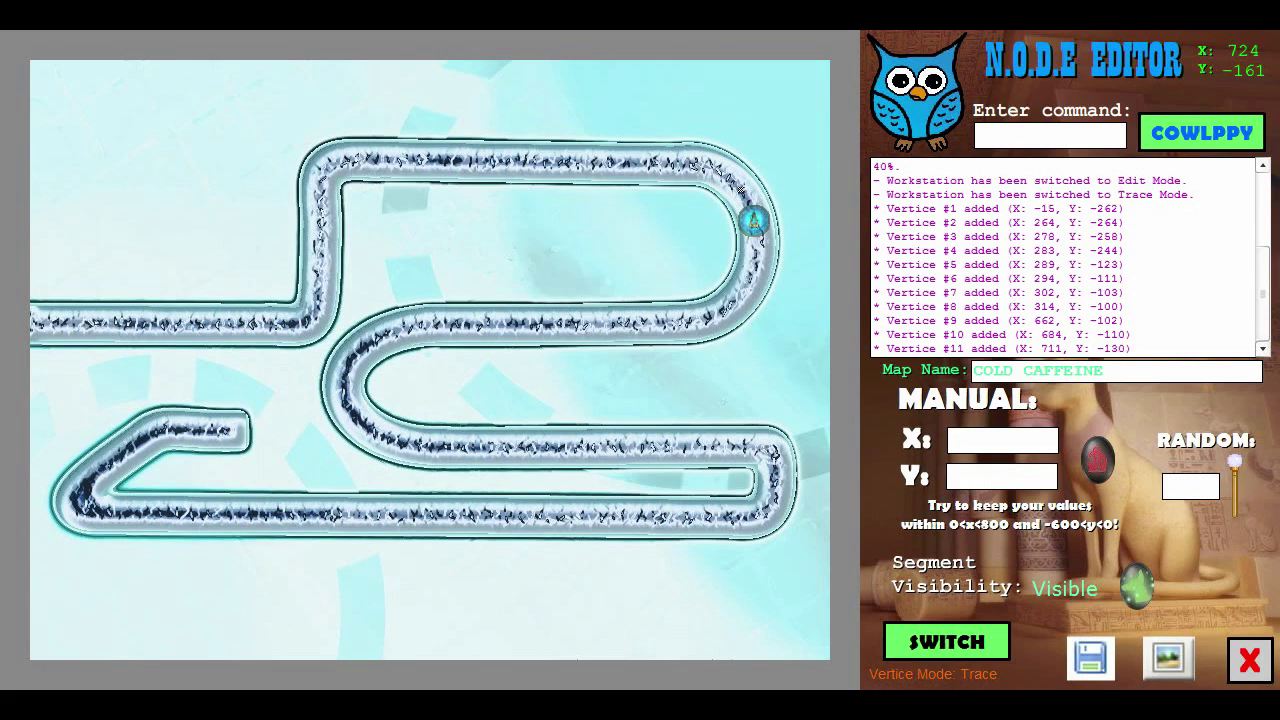
left_click(756, 222)
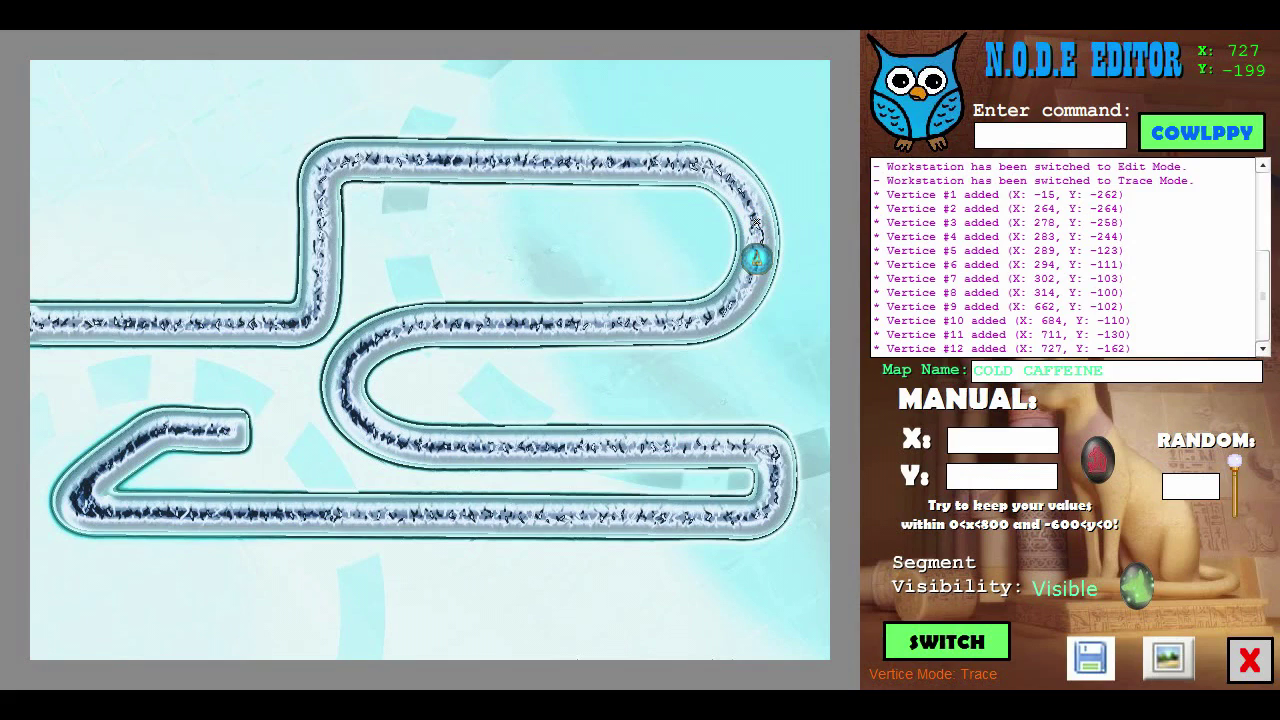
left_click(756, 259)
left_click(734, 301)
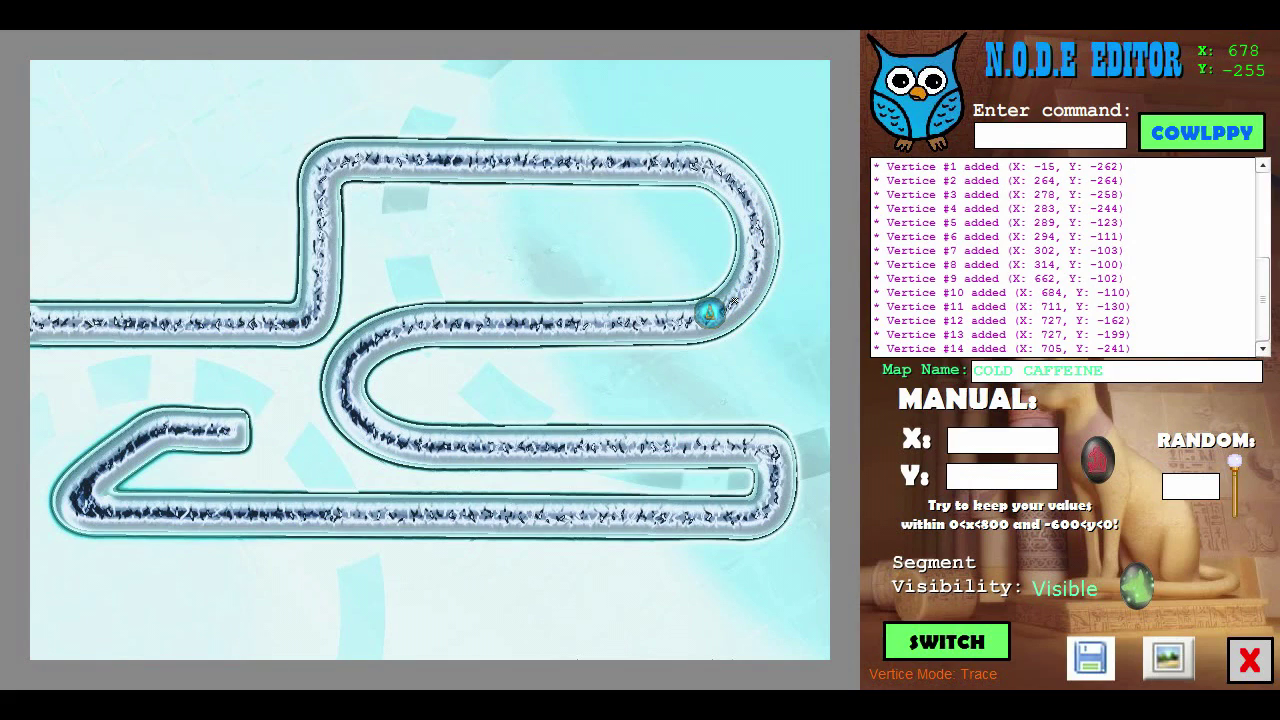
left_click(692, 322)
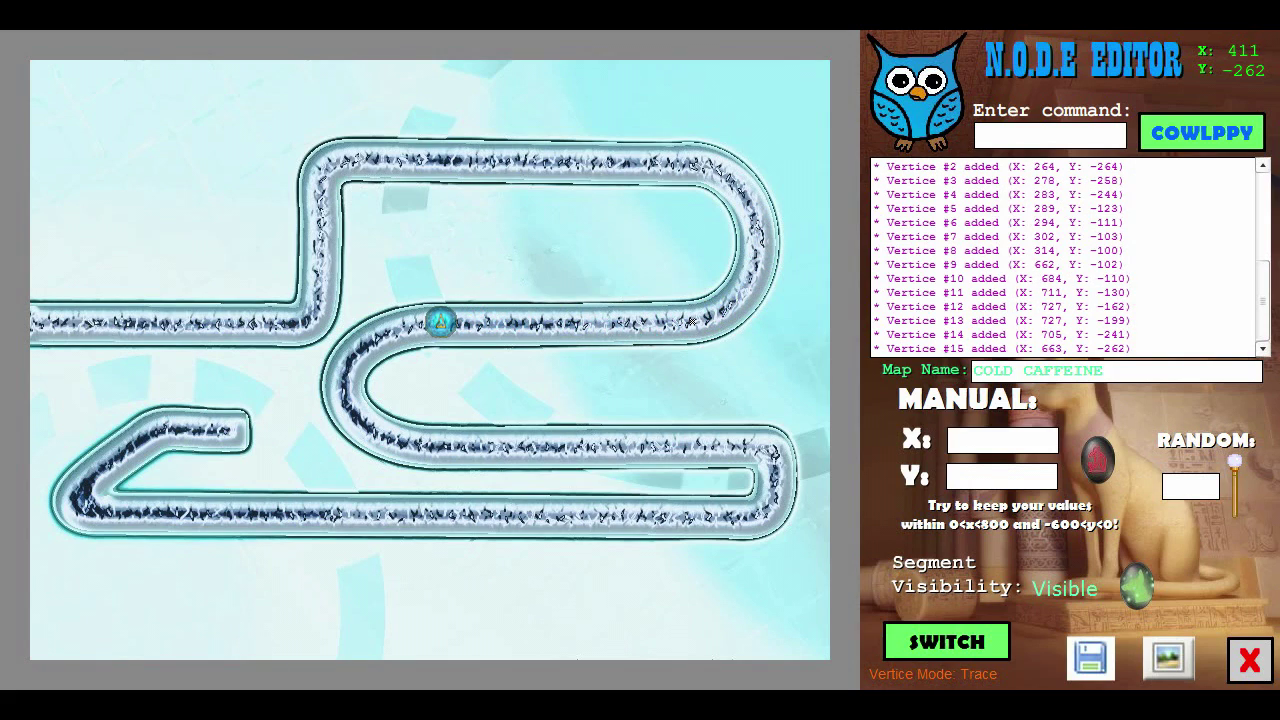
left_click(432, 322)
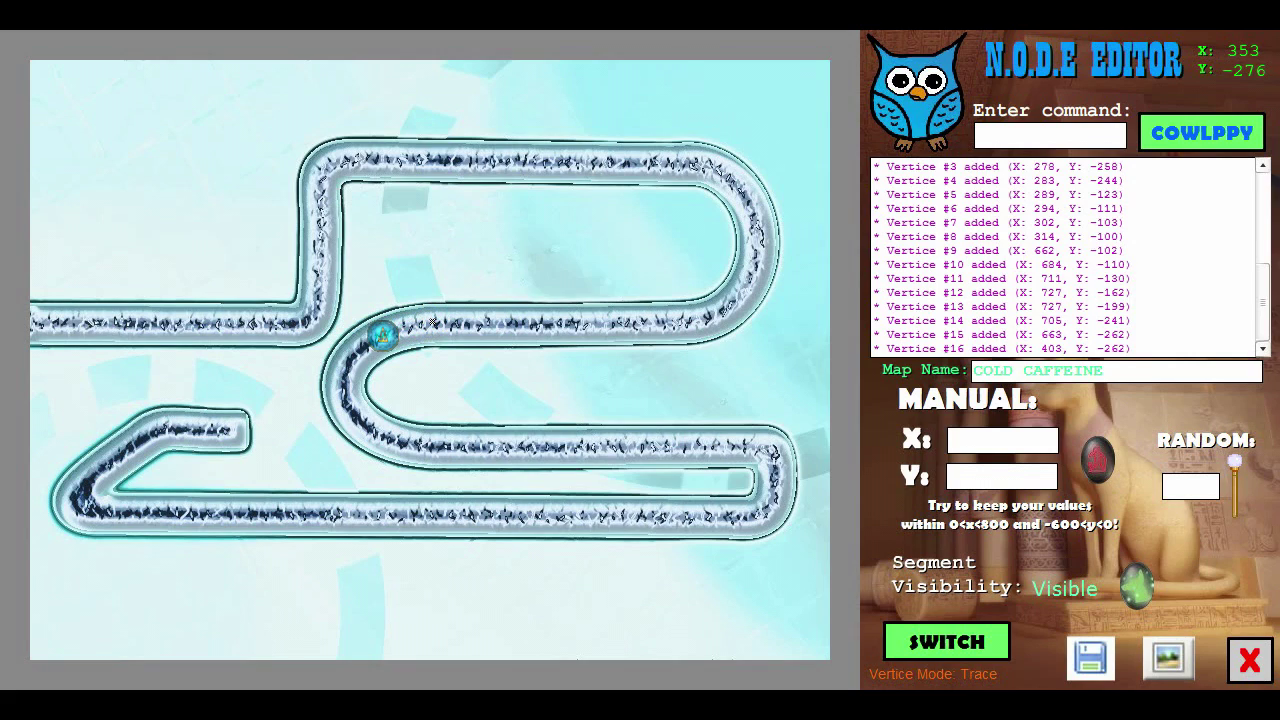
- Trace vertices around the left U-turn and along the lower straight
left_click(382, 336)
left_click(348, 367)
left_click(345, 395)
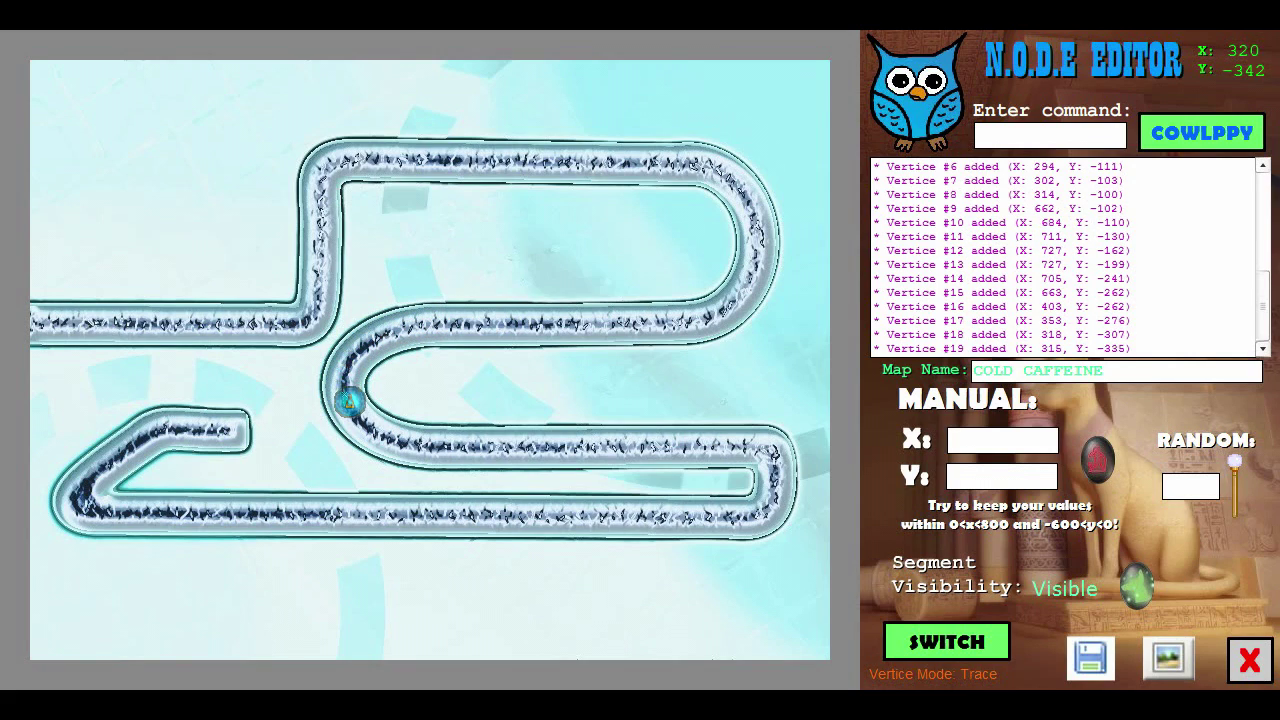
left_click(378, 435)
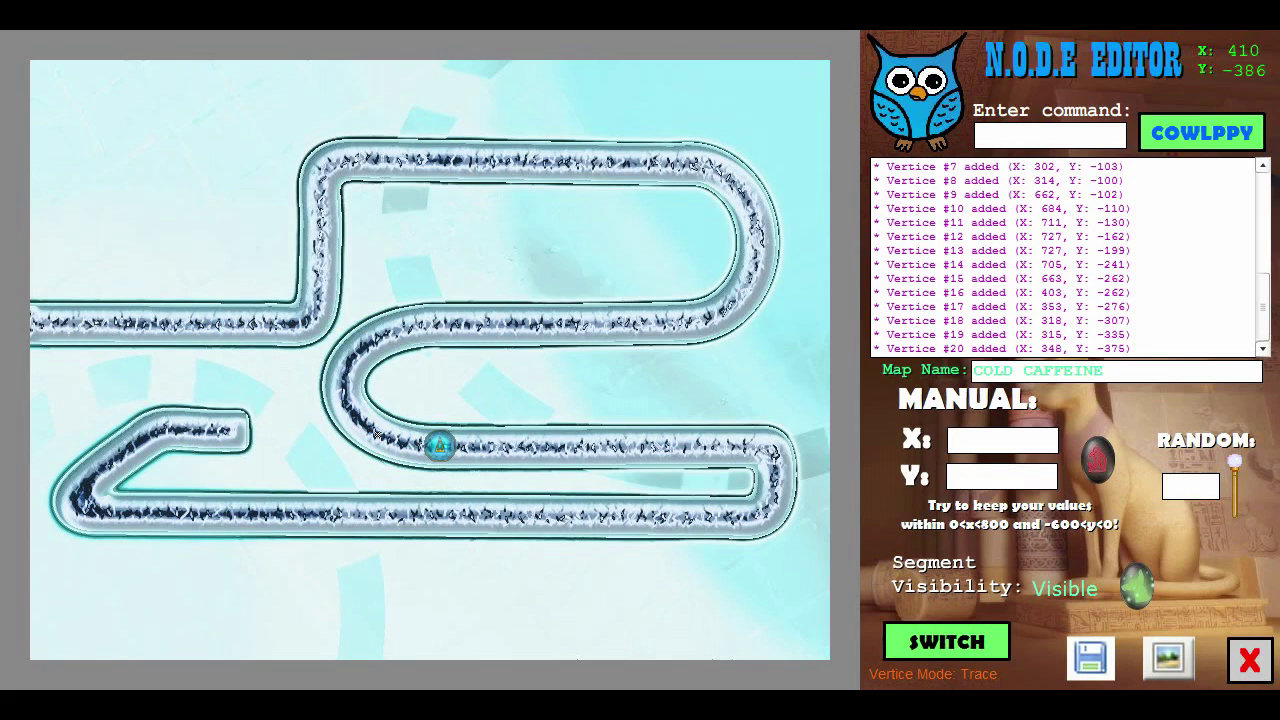
left_click(424, 445)
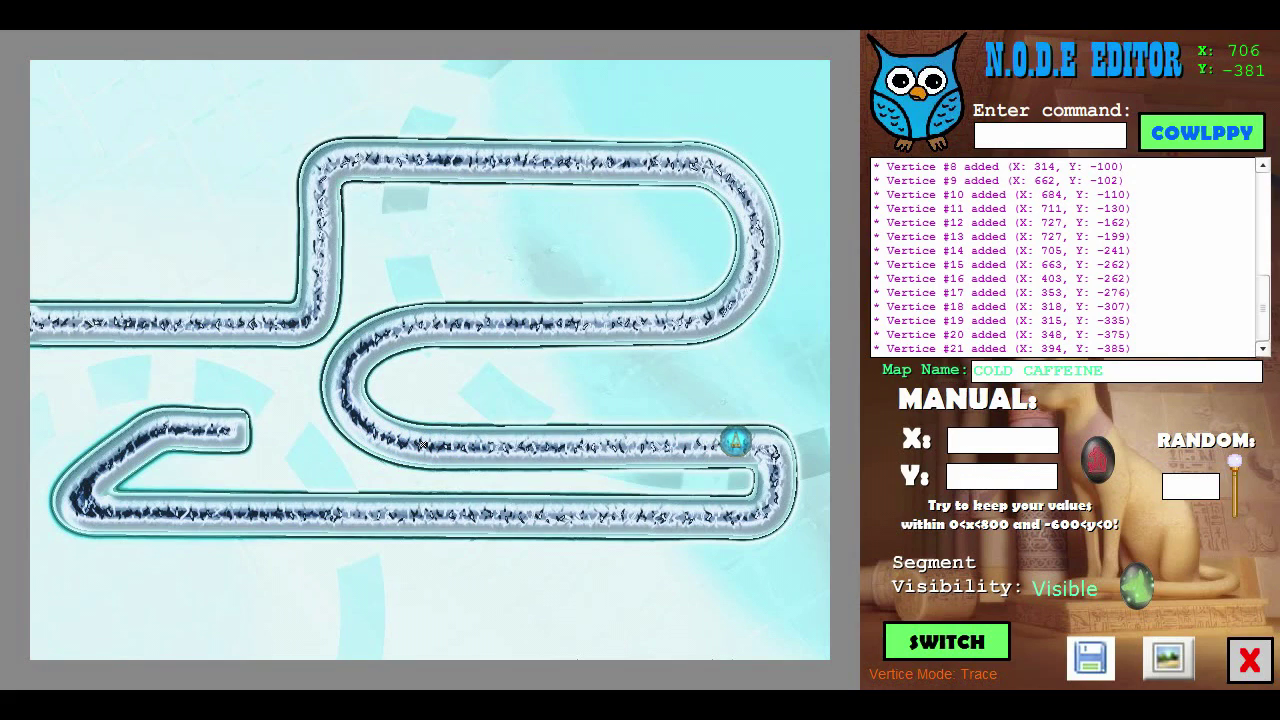
left_click(752, 446)
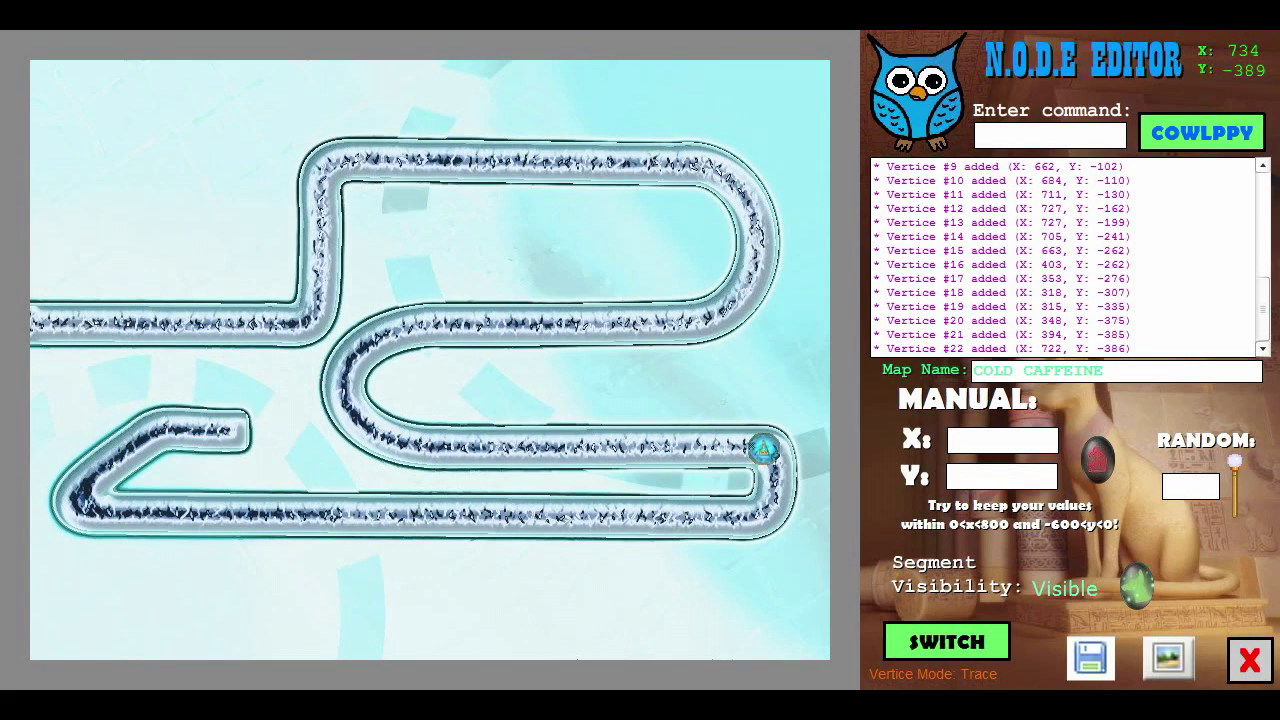
- Trace vertices around the lower-right U-turn to the bottom straight's right end
left_click(764, 449)
left_click(770, 456)
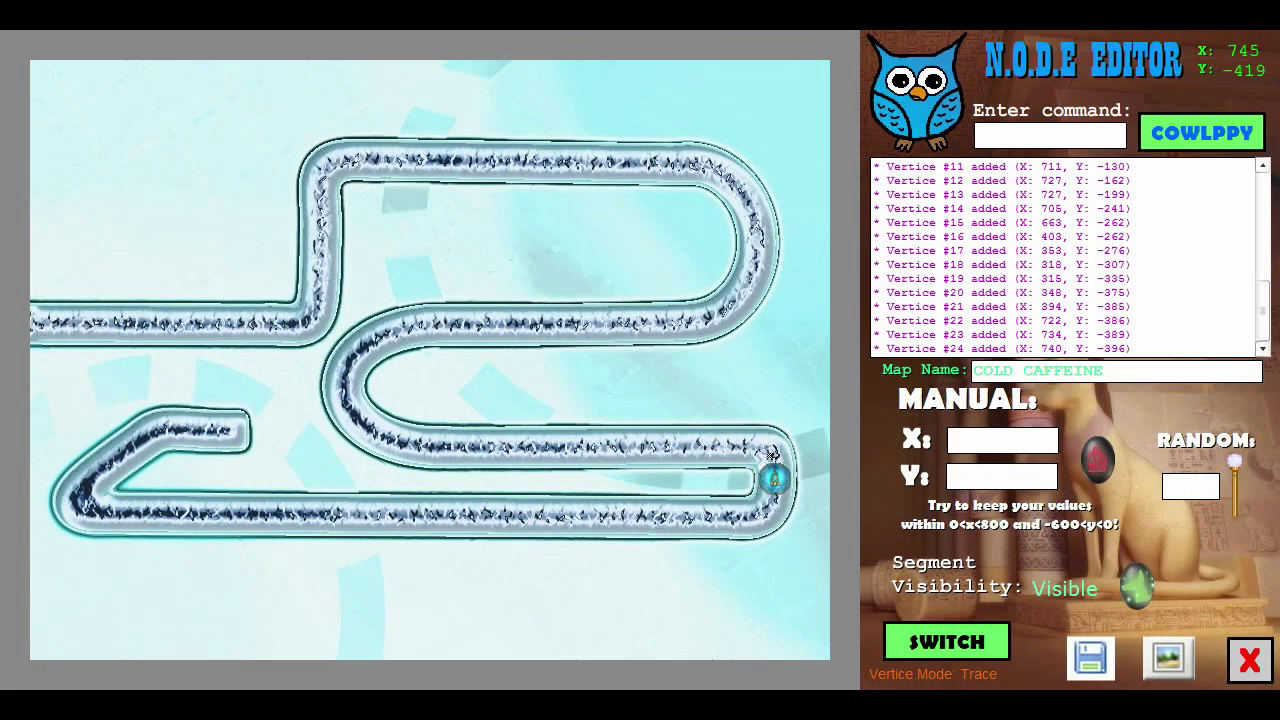
left_click(775, 483)
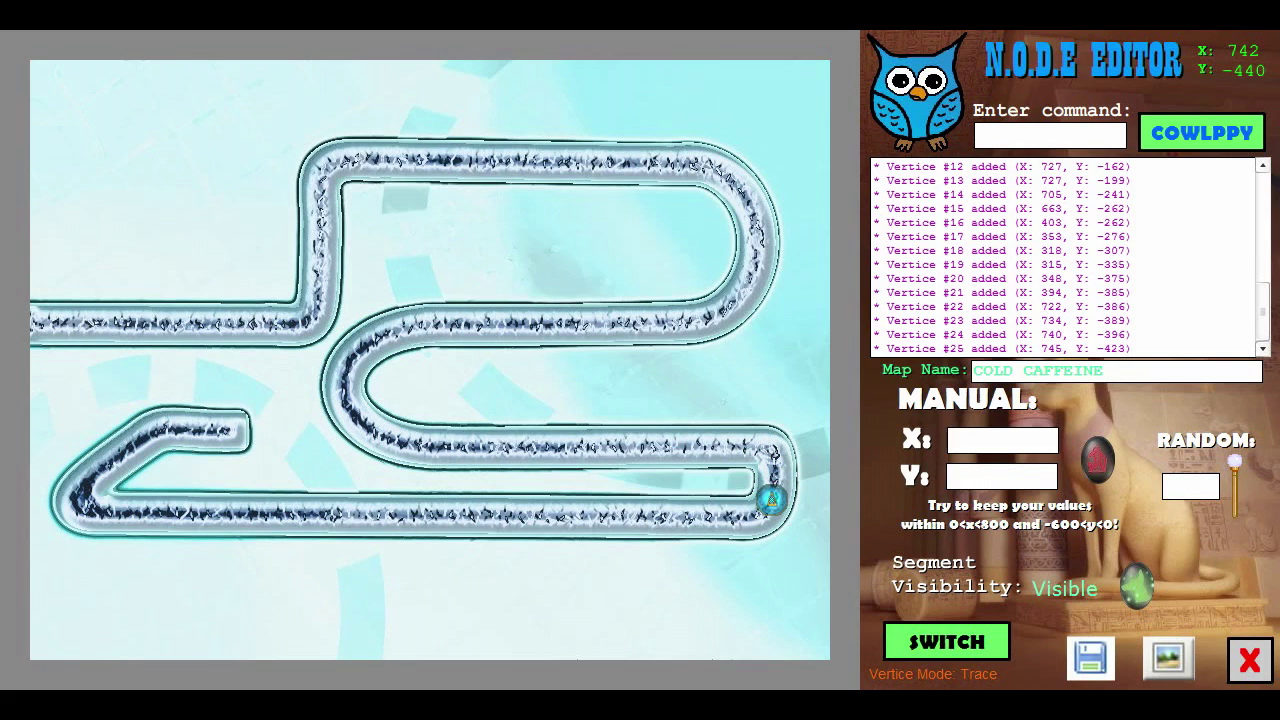
left_click(772, 500)
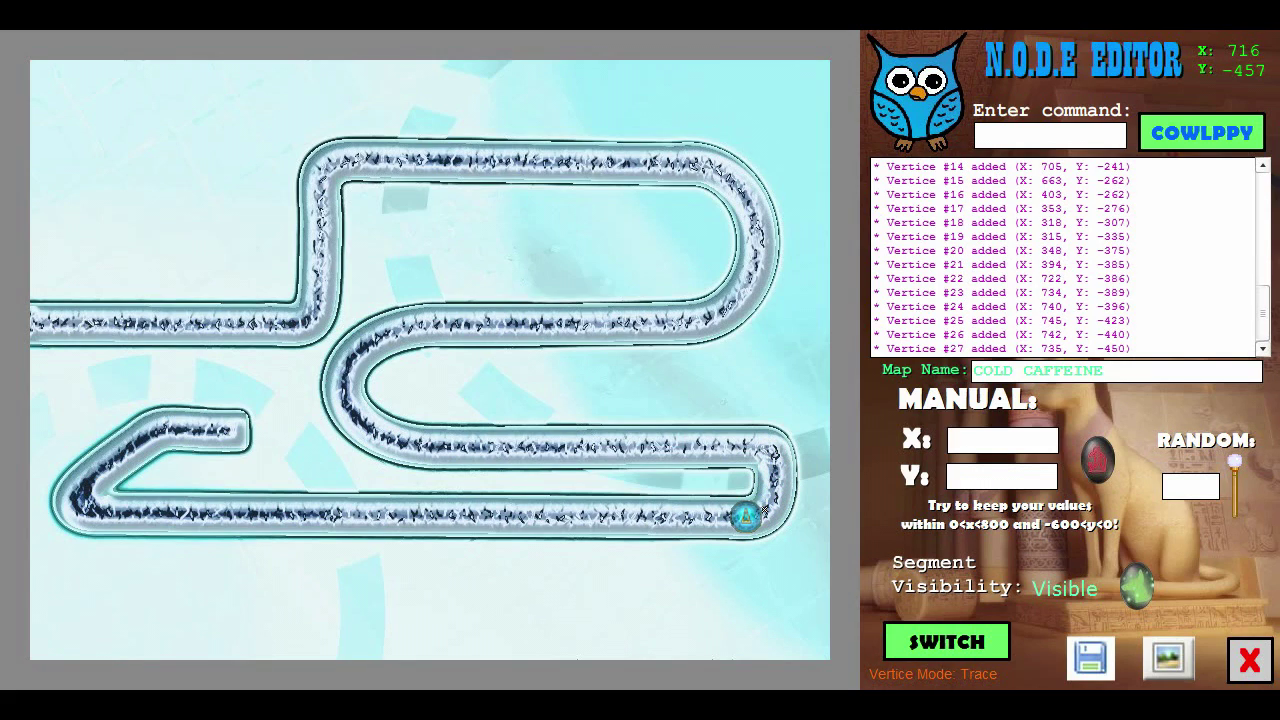
left_click(746, 517)
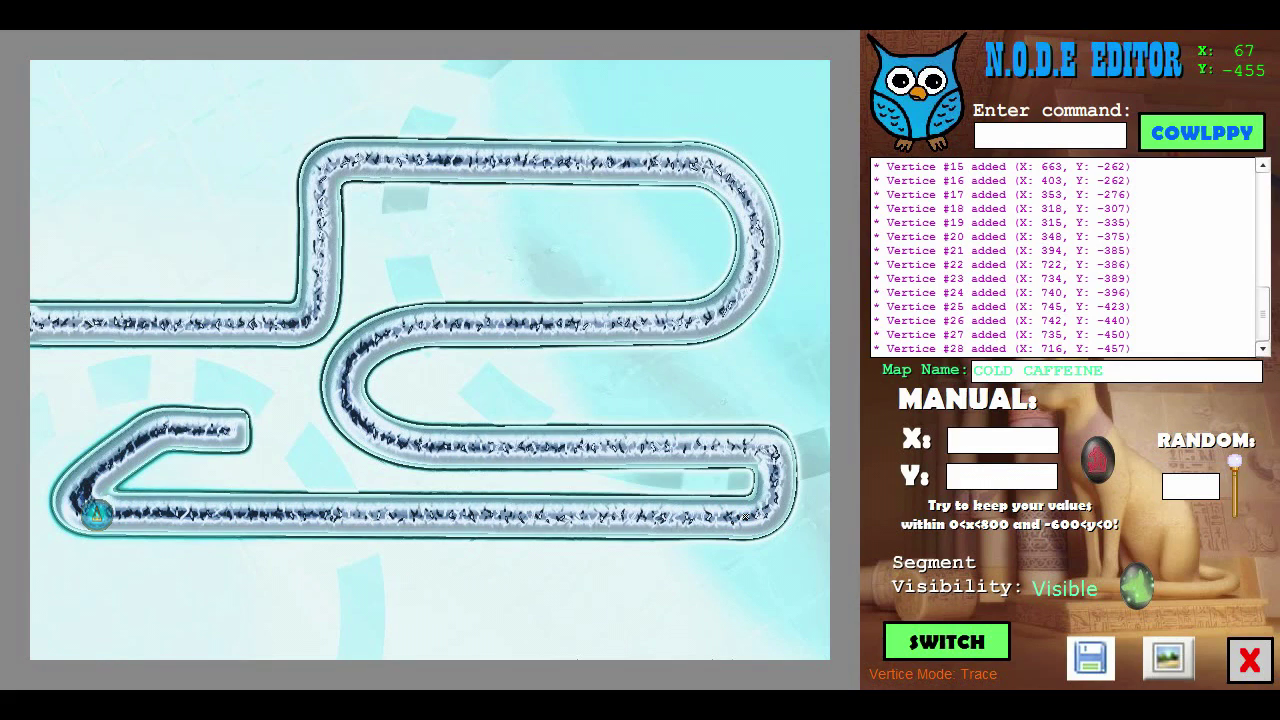
- Trace vertices along the bottom straight, the bottom-left corner and up the final hook
left_click(92, 513)
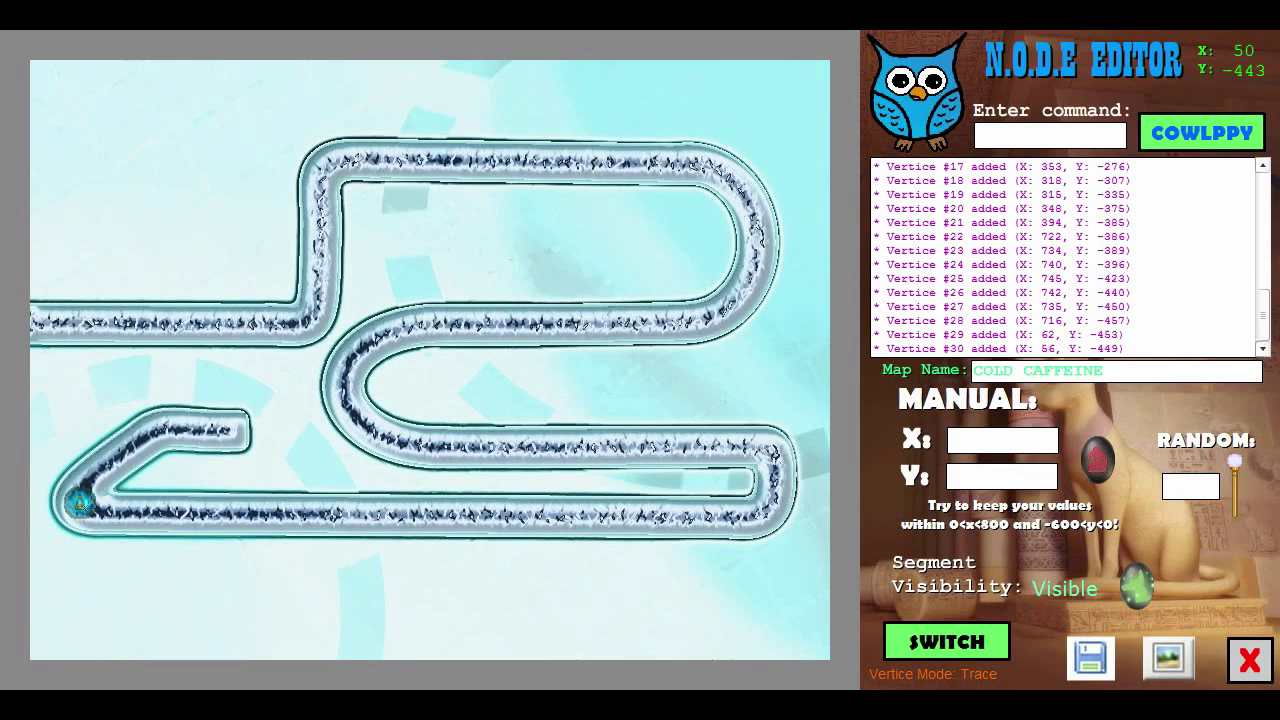
left_click(80, 503)
left_click(86, 487)
left_click(142, 442)
left_click(157, 433)
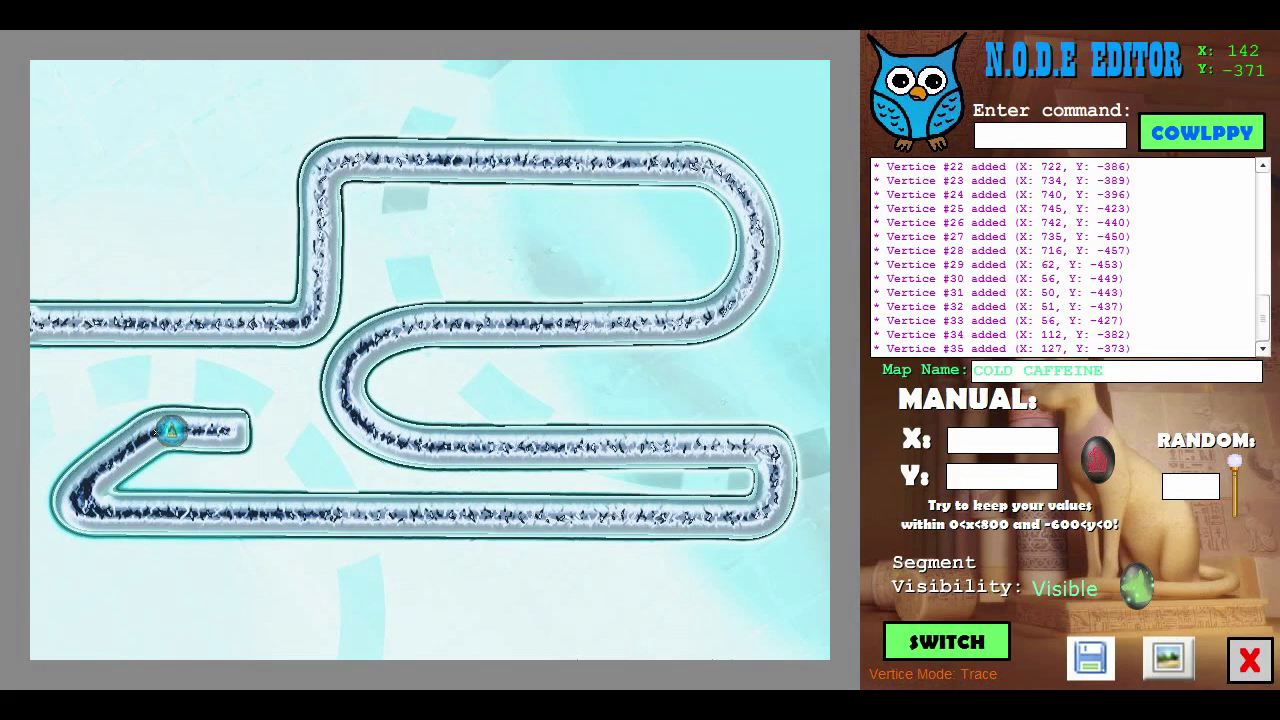
left_click(172, 431)
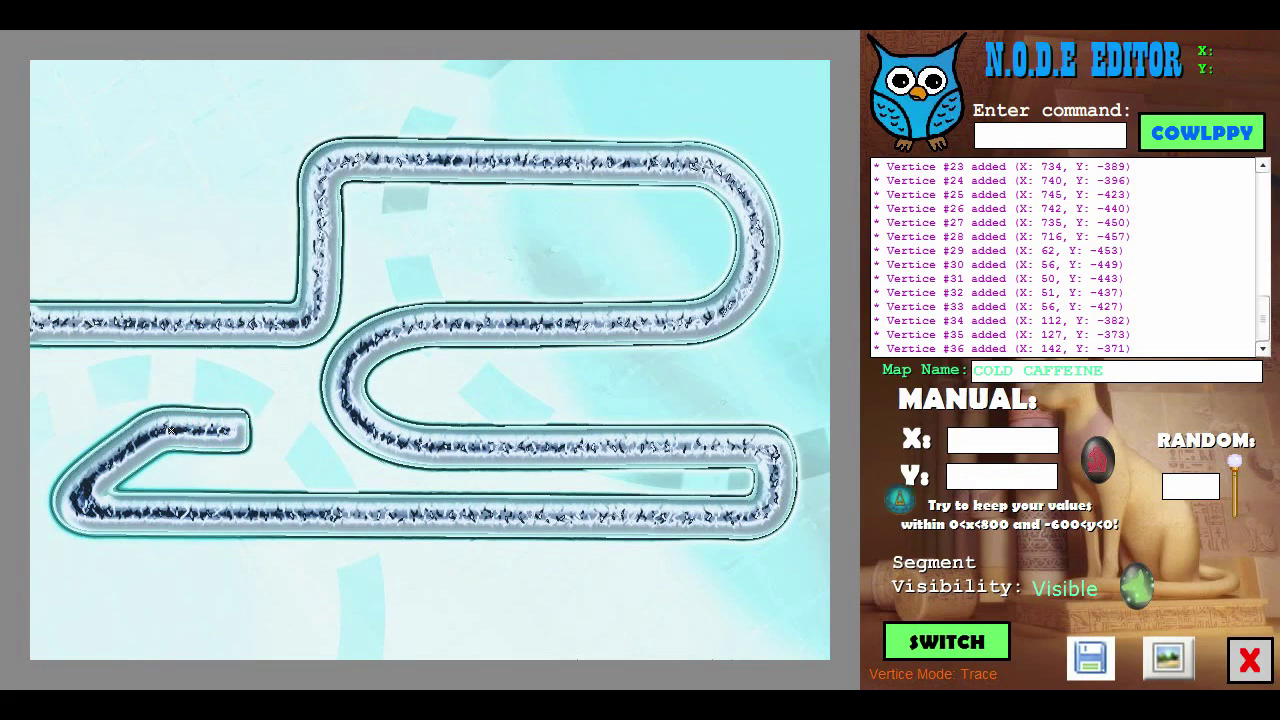
- Add manual vertices at X 162, Y -371 and X 200, Y -371
left_click(983, 440)
type("-371")
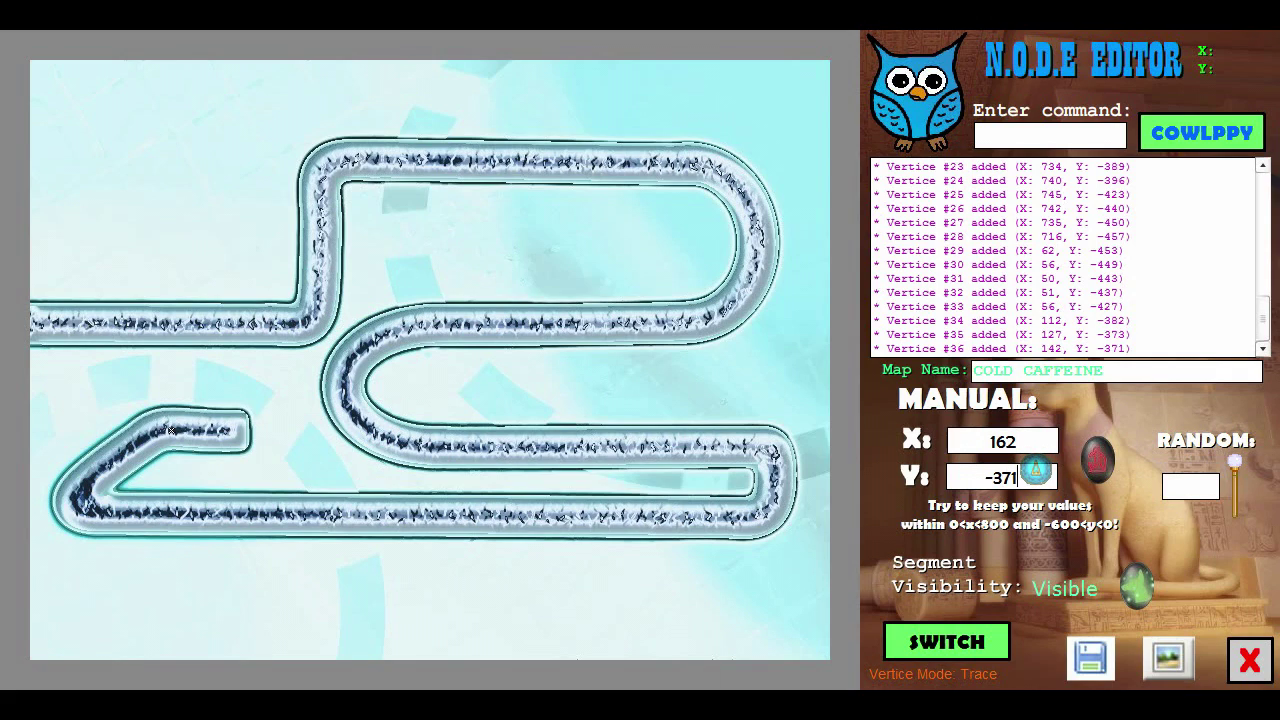
left_click(1097, 460)
type("200")
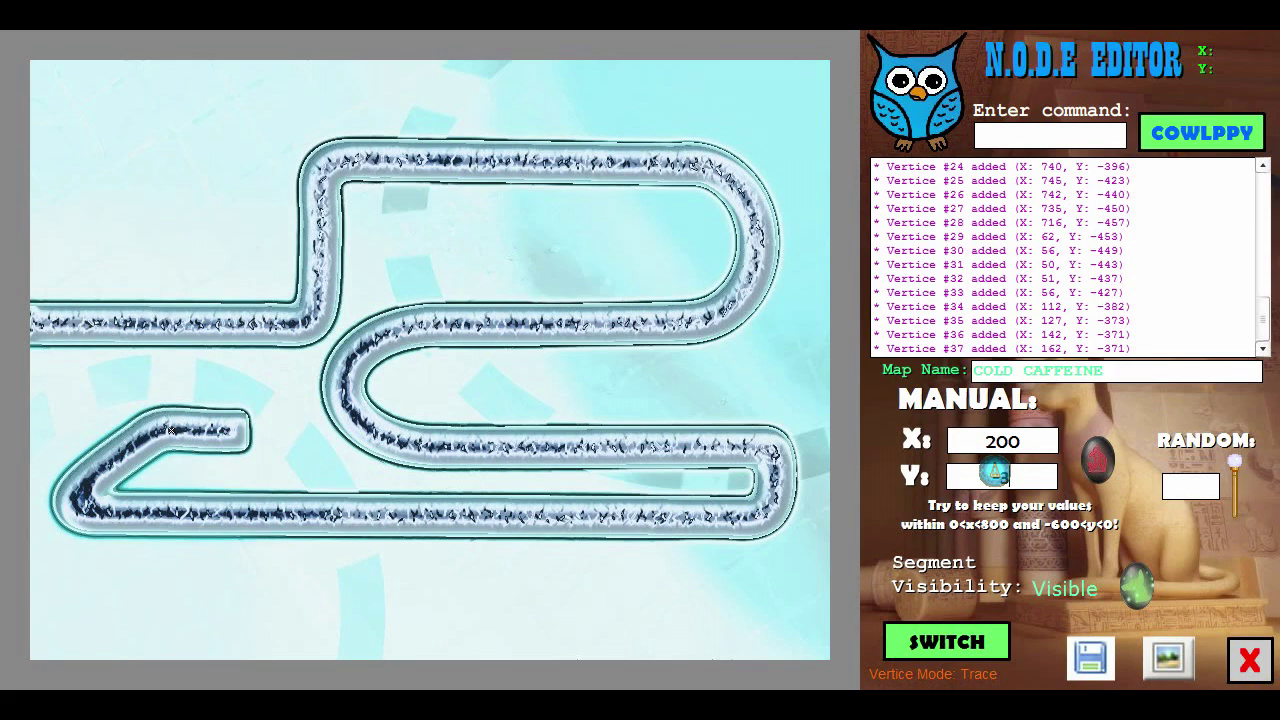
left_click(1097, 460)
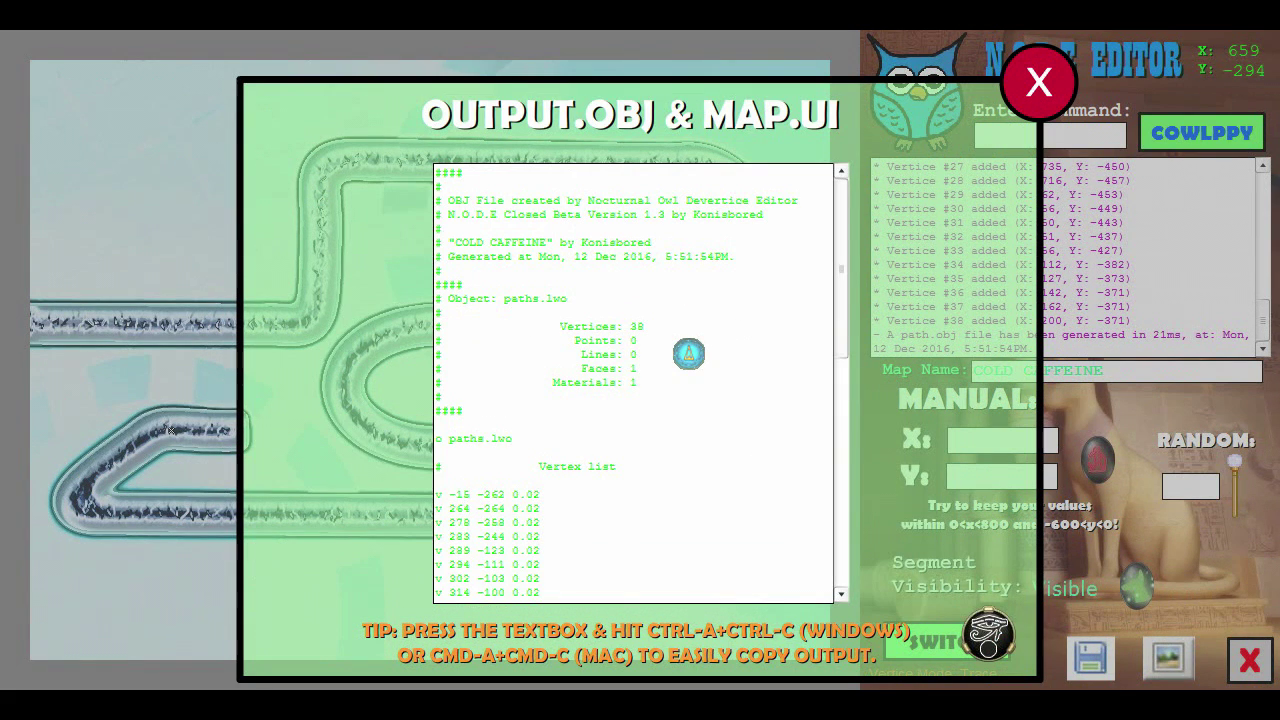
- Select all the OBJ output, then generate map.ui with the left-facing pyramid
left_click(688, 353)
key("ctrl+a")
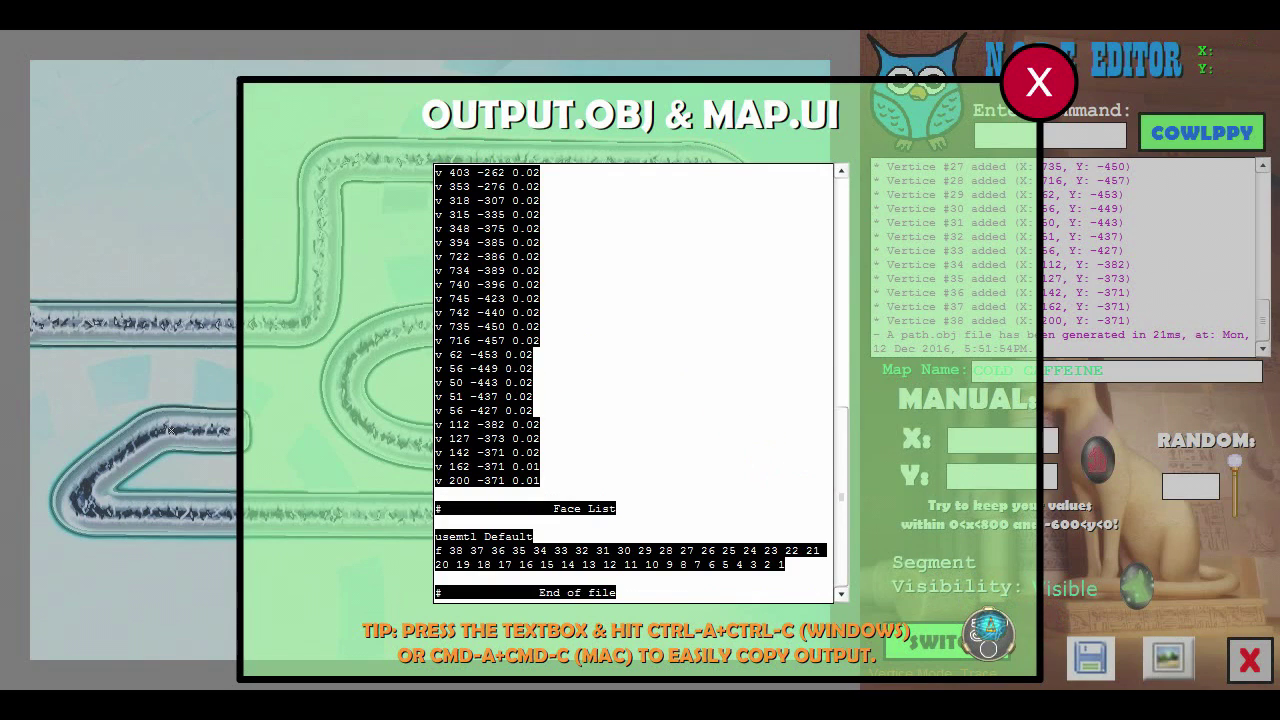
left_click(988, 633)
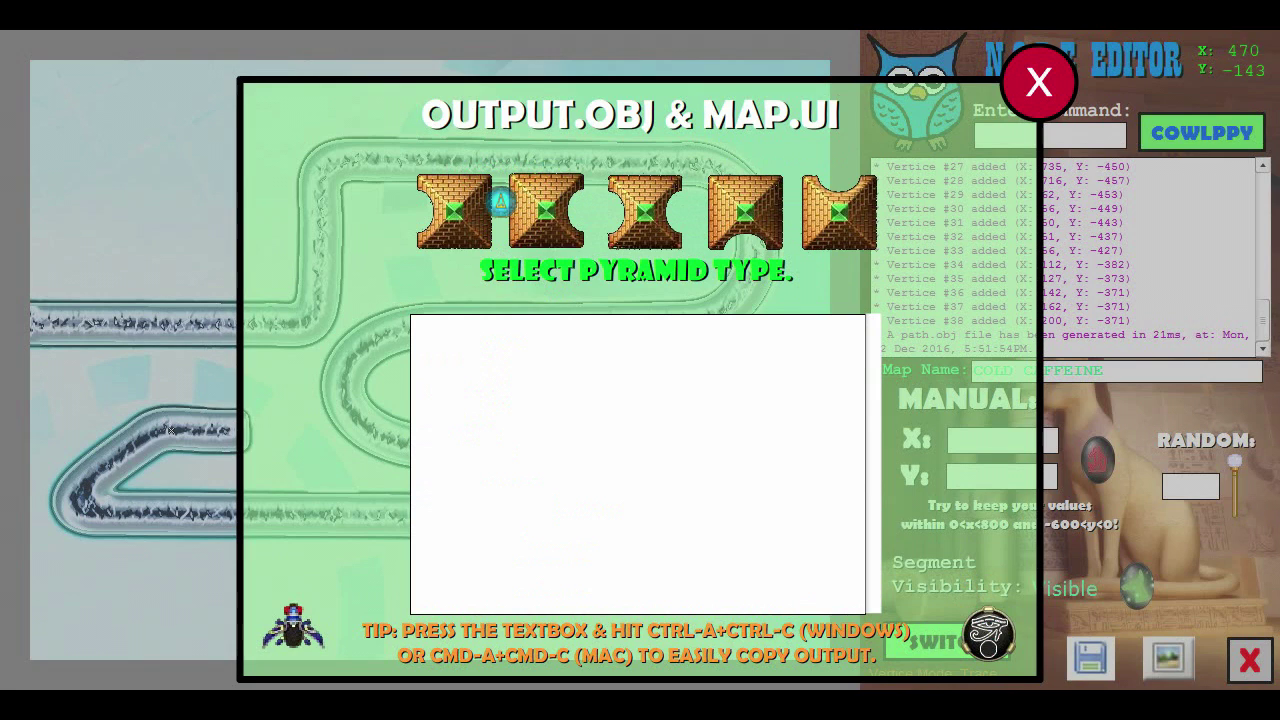
left_click(454, 211)
scroll(630, 385, "down", 3)
scroll(630, 385, "up", 3)
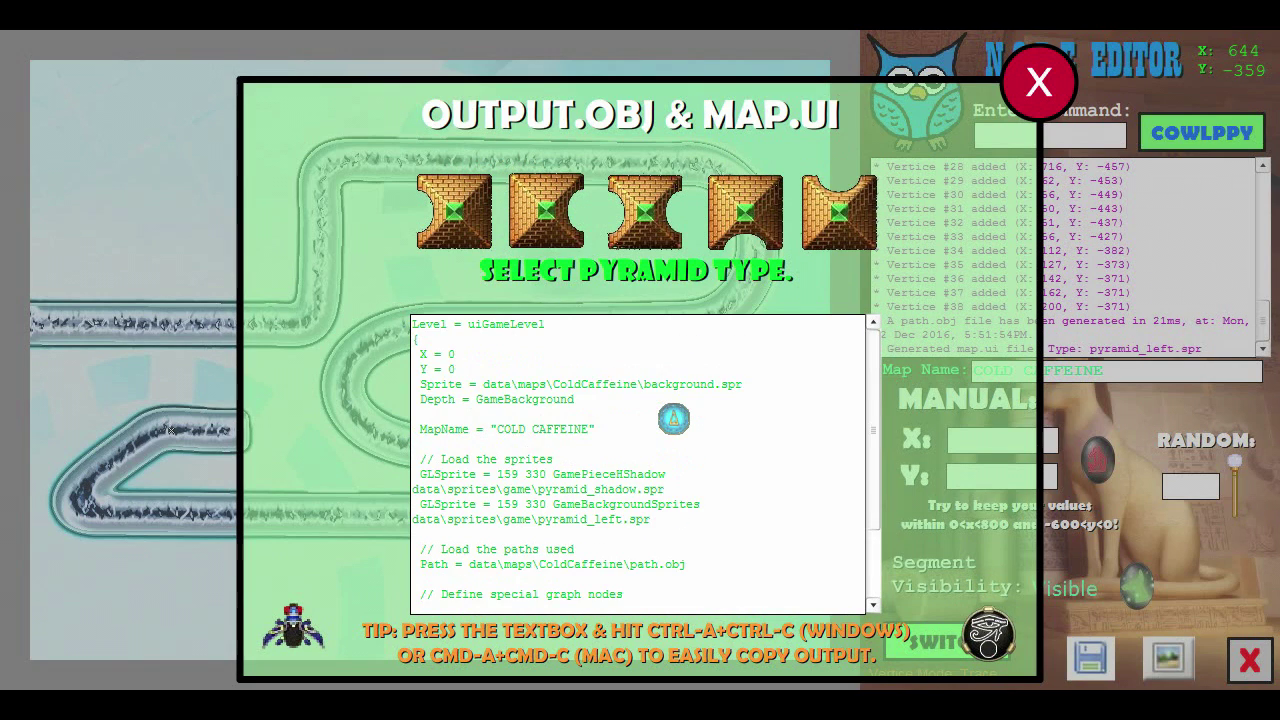
scroll(635, 395, "down", 3)
scroll(638, 398, "up", 3)
left_click_drag(429, 347, 697, 575)
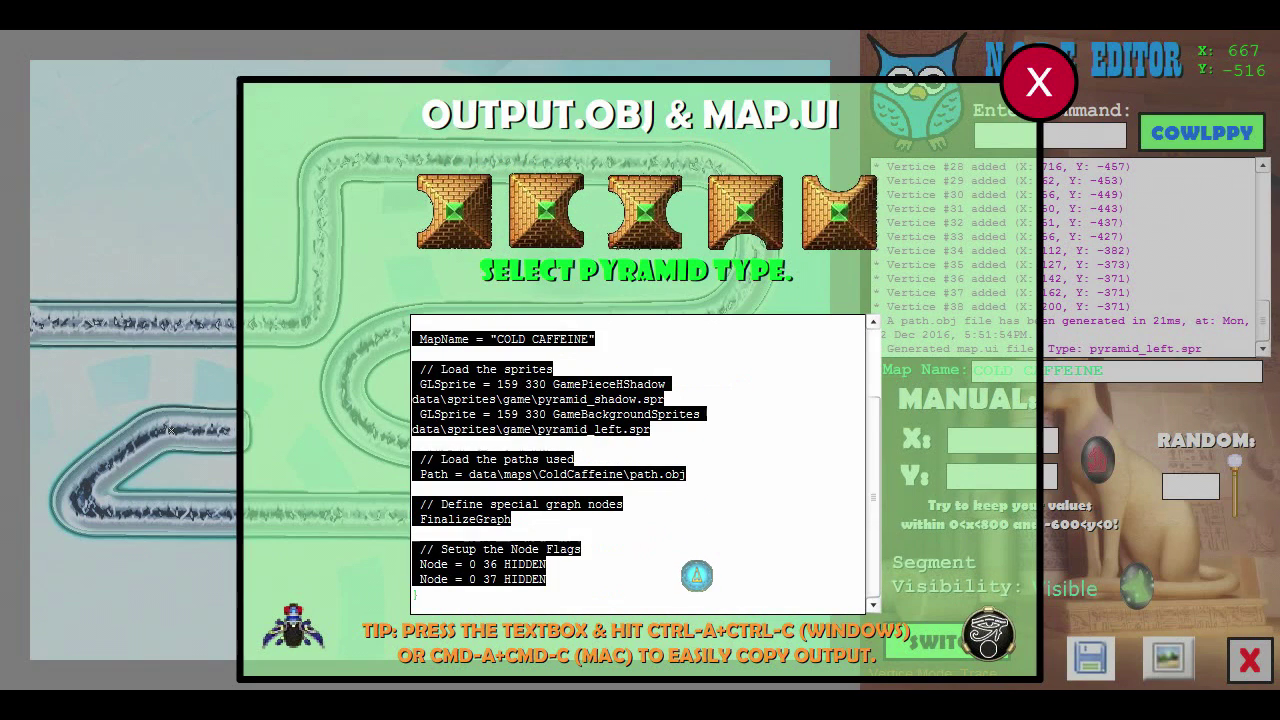
- Review and deselect the map.ui text, then set the session music to Track #2
left_click(697, 575)
scroll(697, 575, "up", 1)
scroll(703, 474, "up", 2)
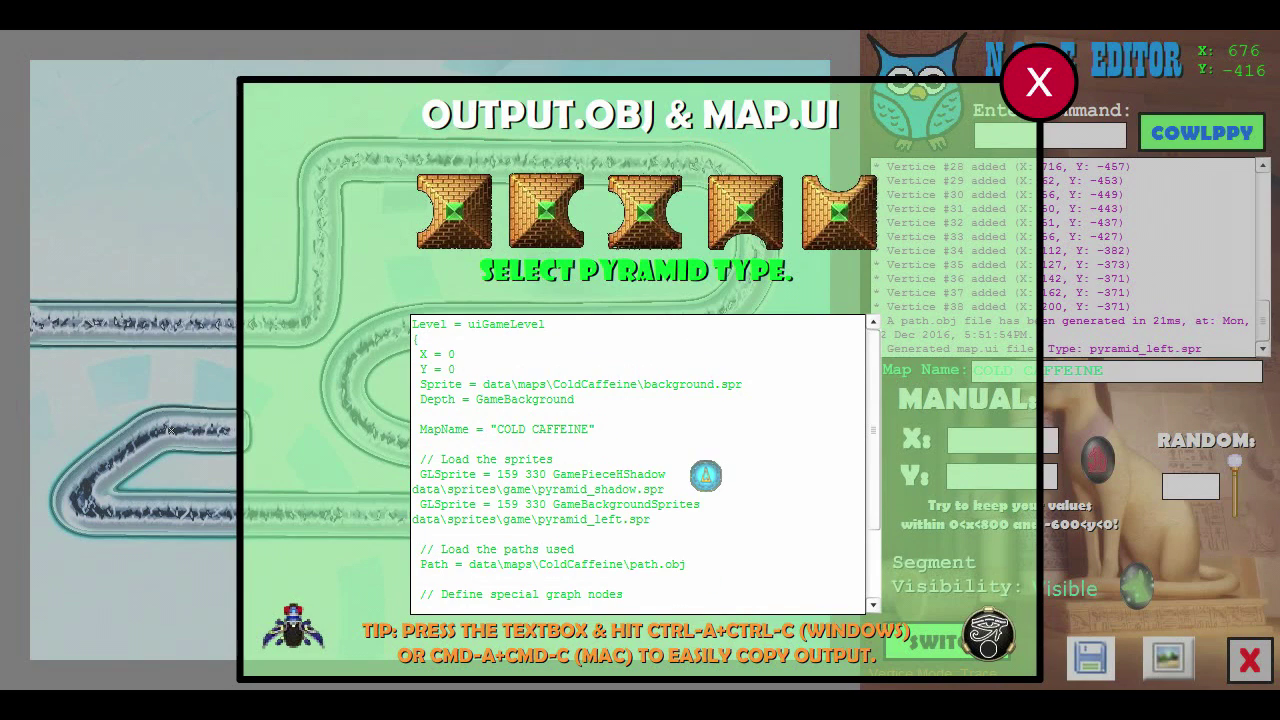
scroll(666, 429, "down", 3)
scroll(666, 429, "up", 3)
left_click_drag(594, 349, 400, 349)
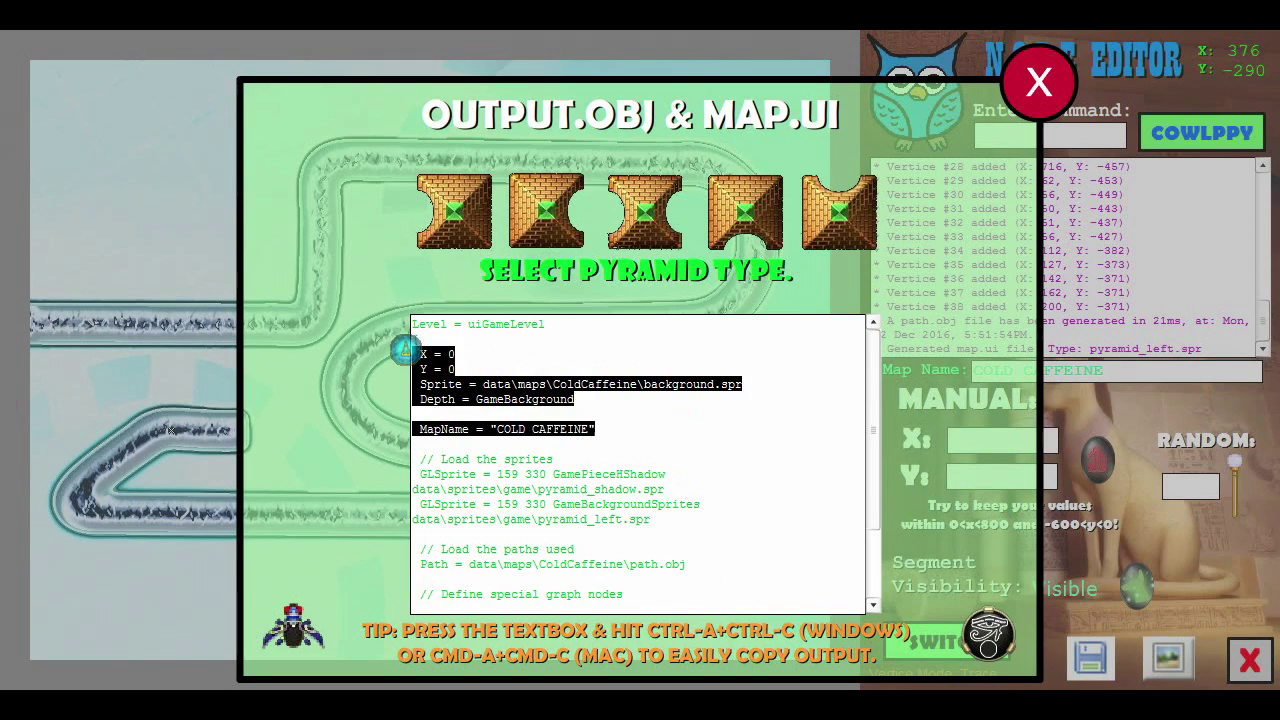
left_click(638, 358)
scroll(638, 358, "down", 3)
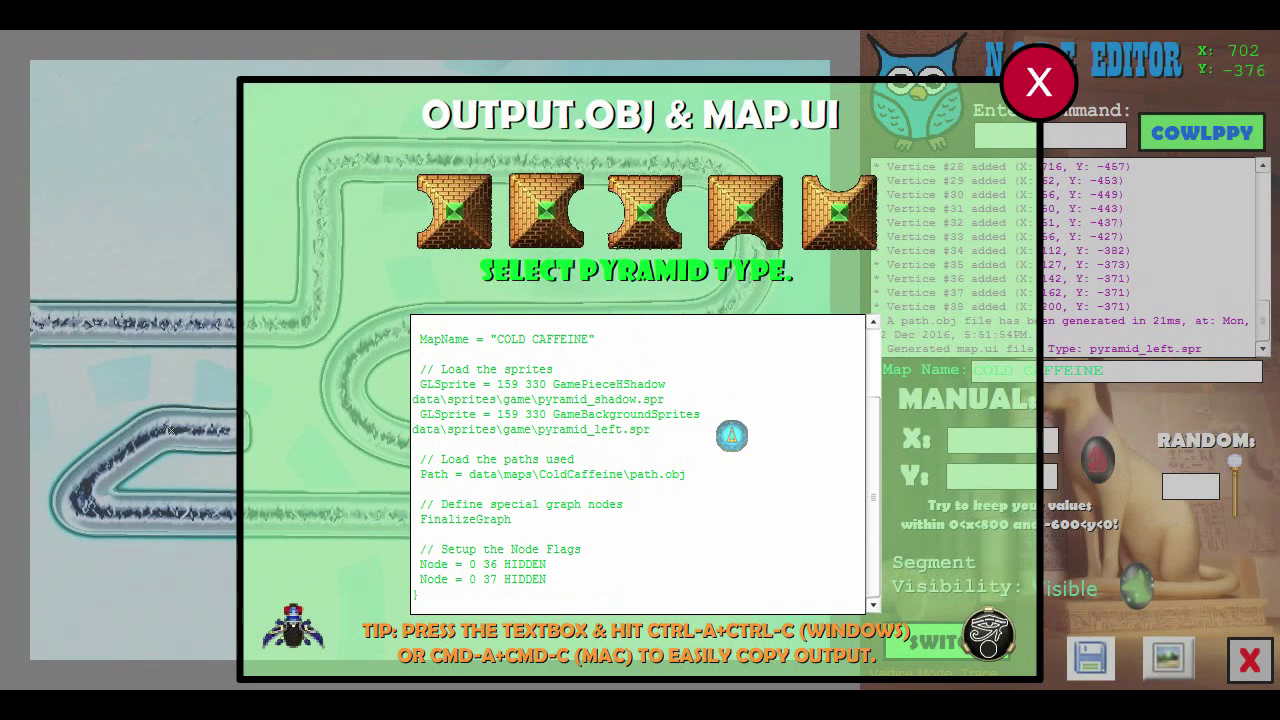
scroll(766, 430, "up", 3)
type("trac")
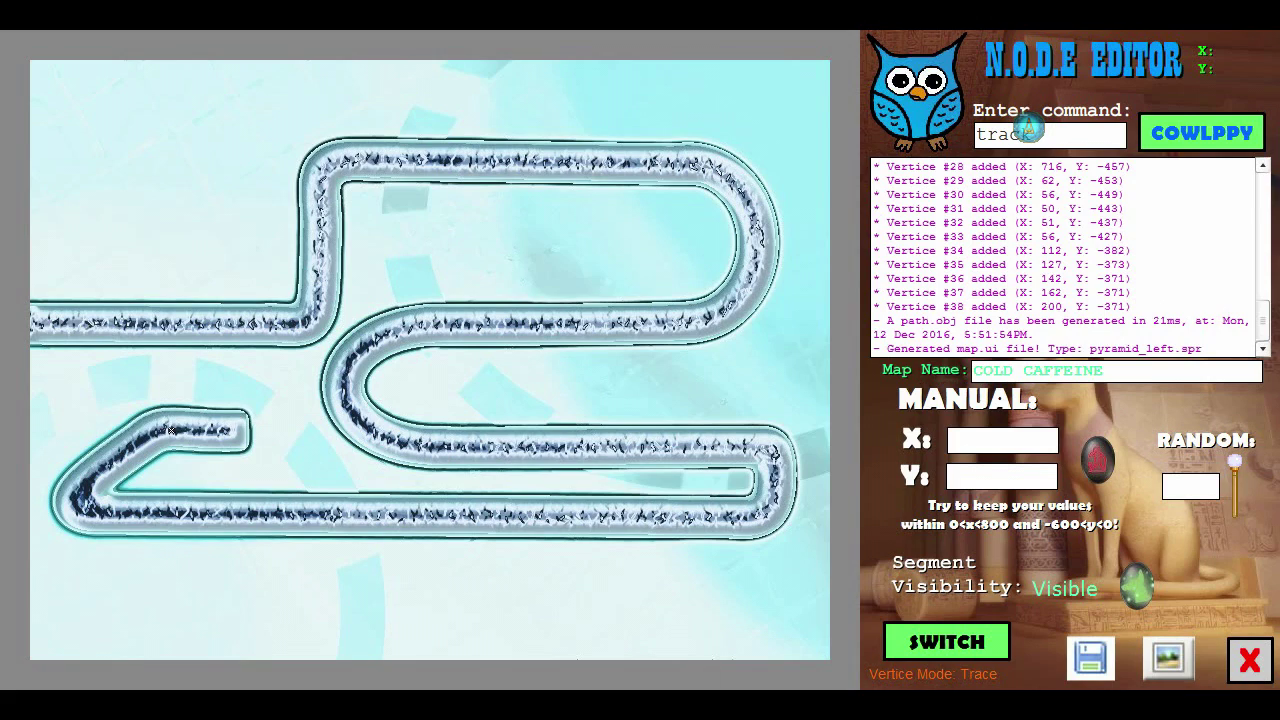
key("Return")
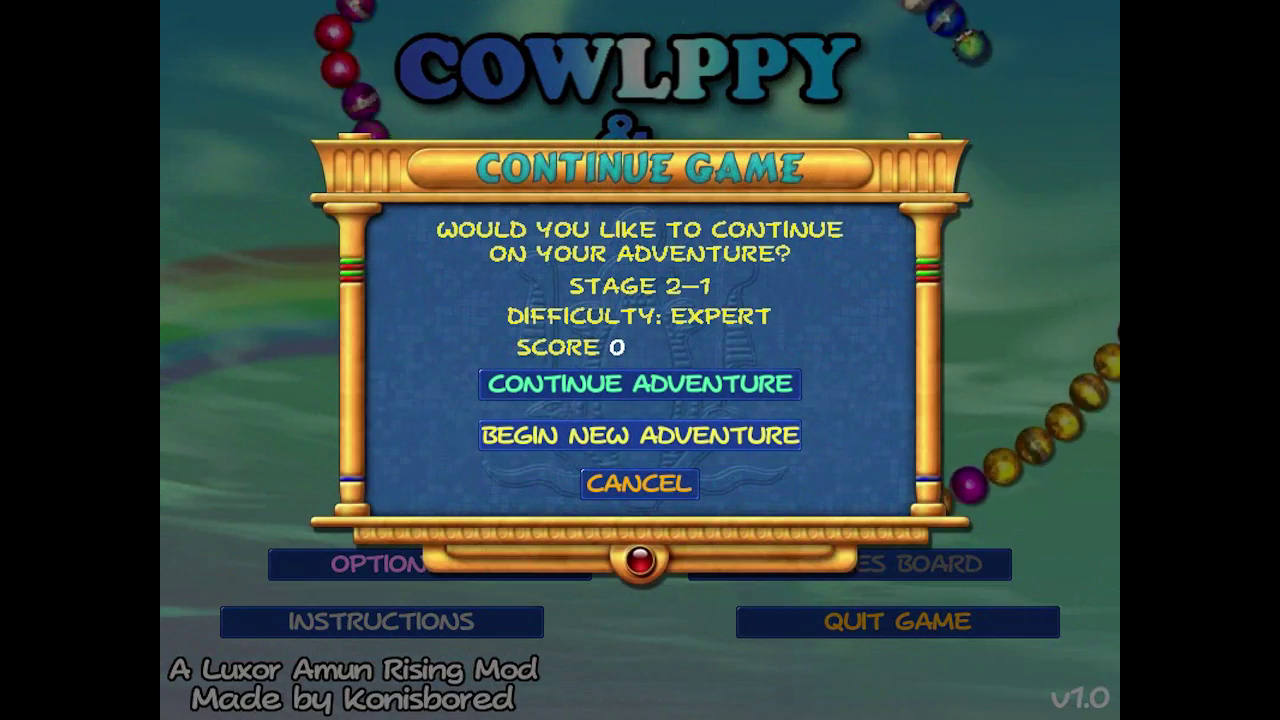
- Start a new adventure, choose a skill level, and begin the Cold Caffeine stage
left_click(640, 435)
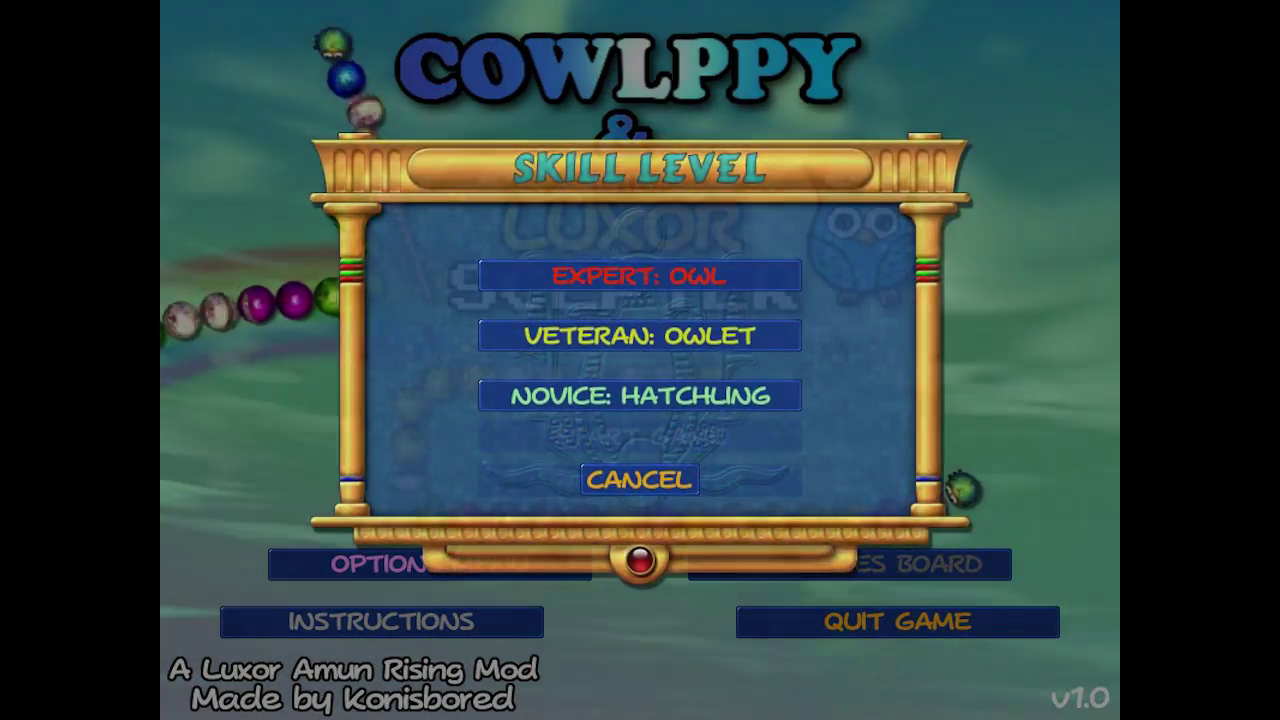
left_click(640, 276)
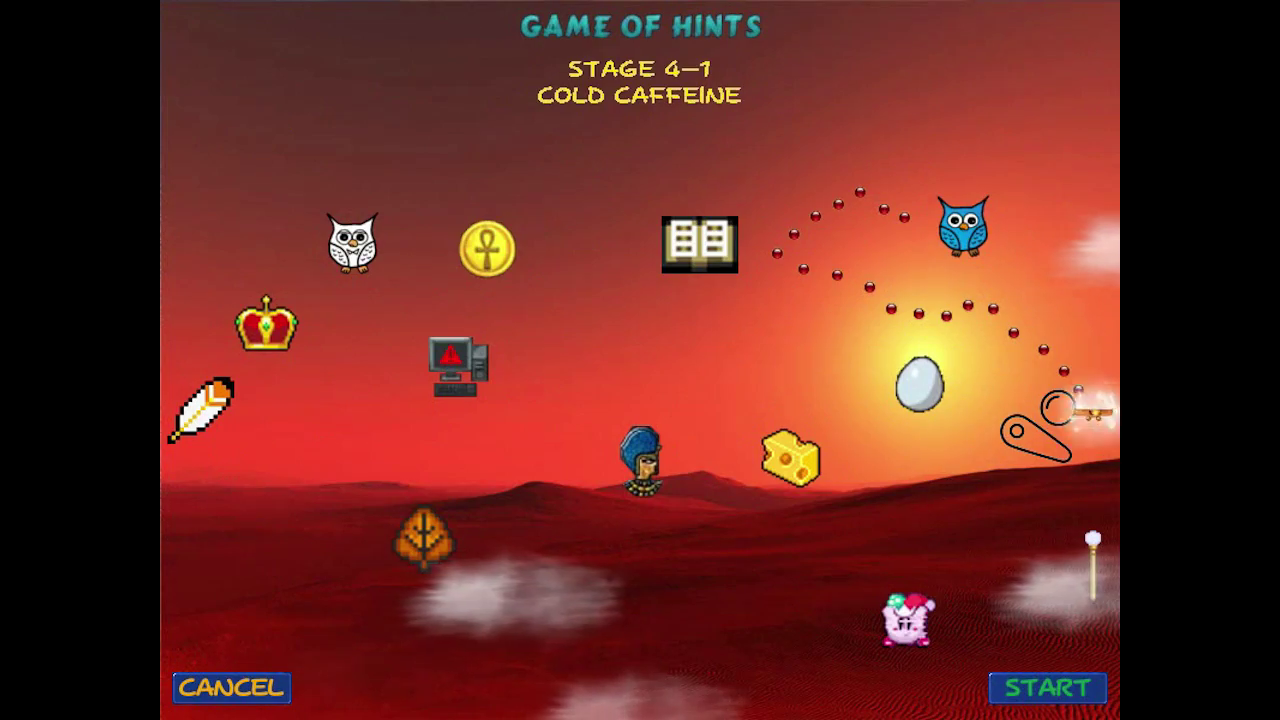
left_click(1047, 687)
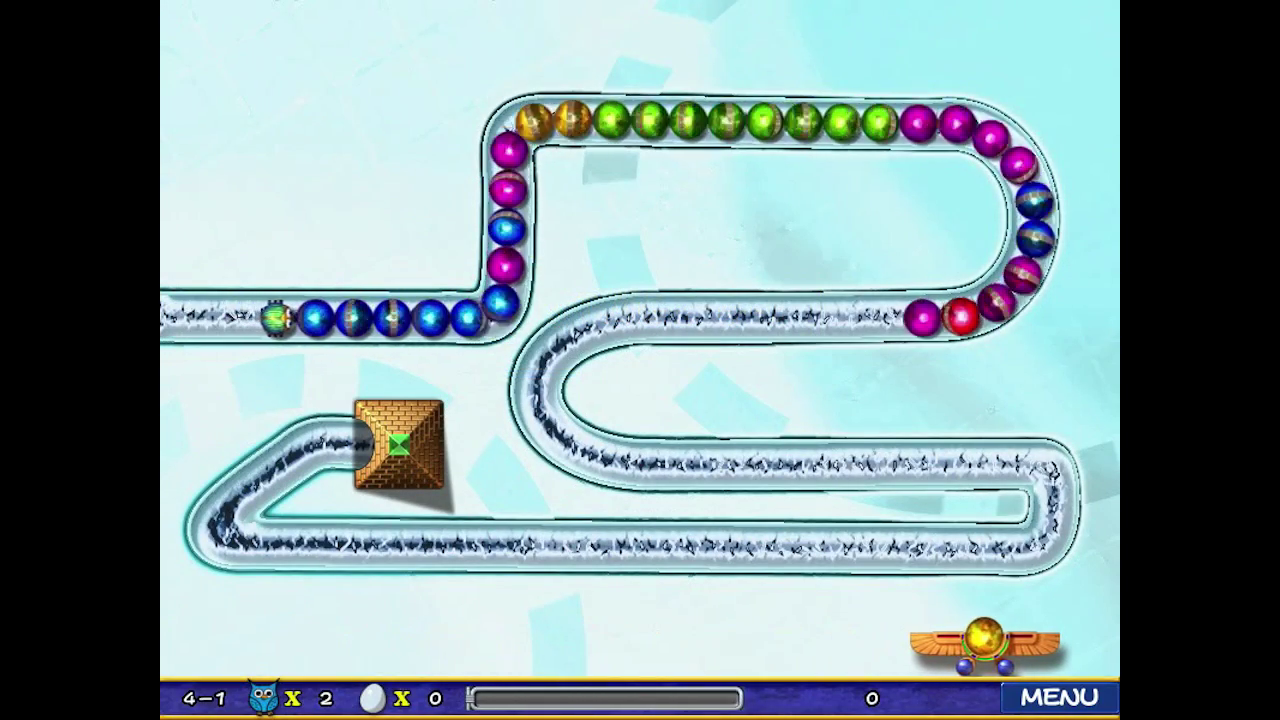
- Clear the first yellow, green, pink and blue groups from the chain
left_click(857, 640)
left_click(828, 640)
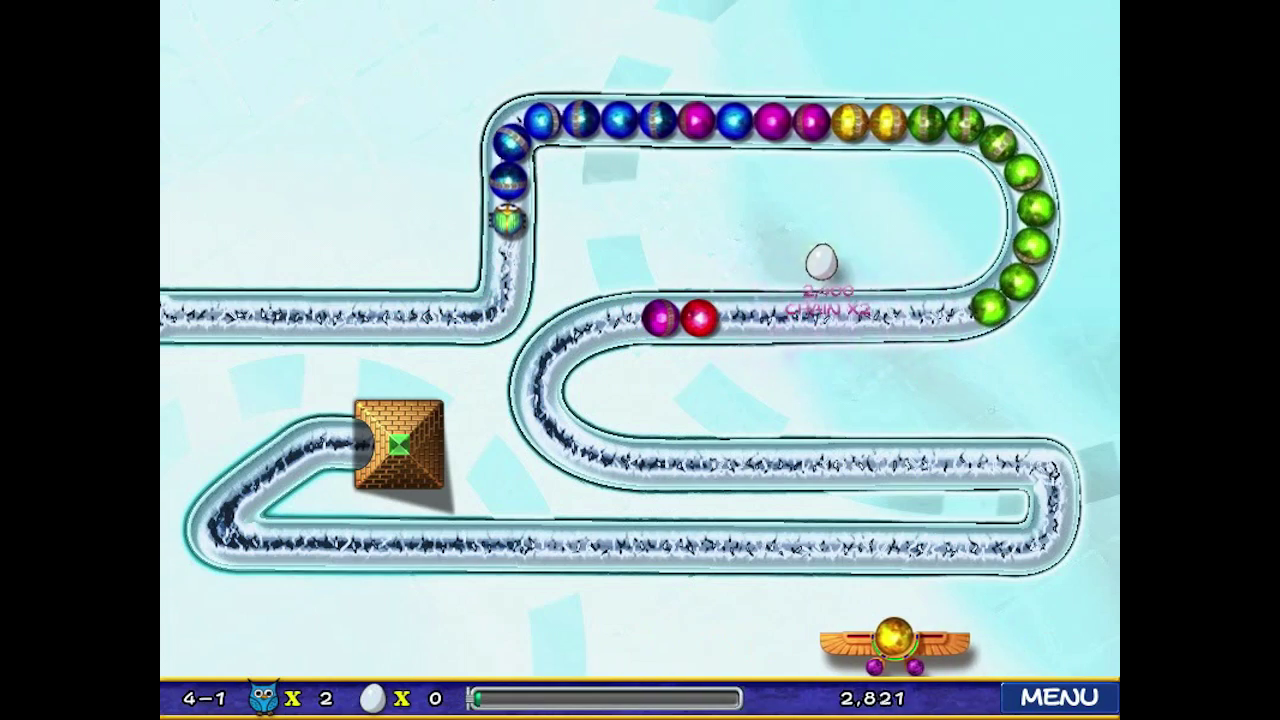
left_click(845, 640)
left_click(900, 640)
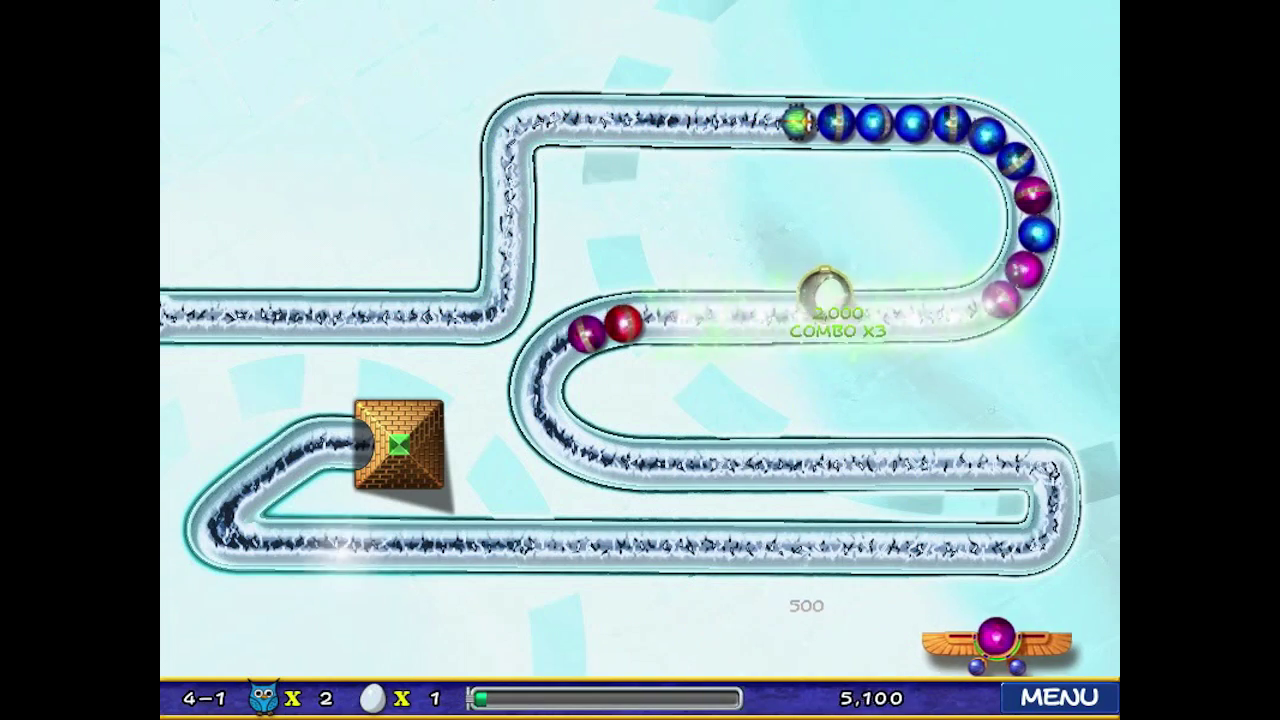
left_click(788, 640)
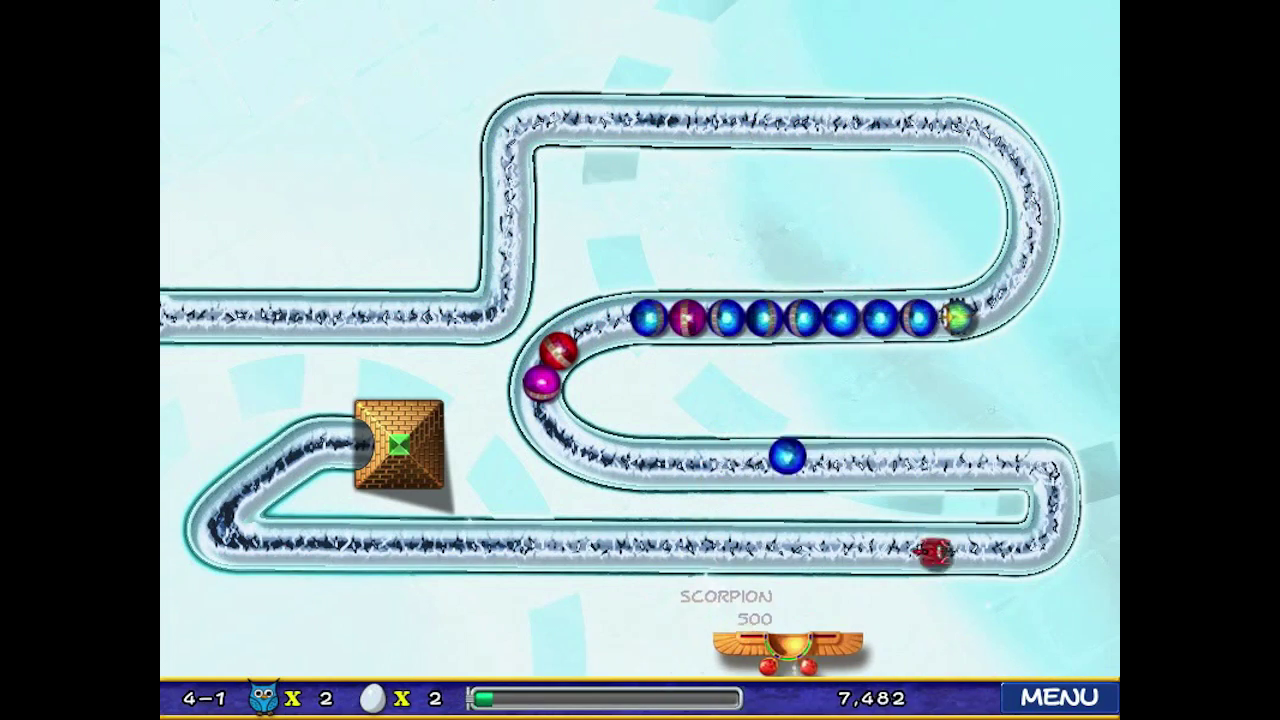
left_click(680, 640)
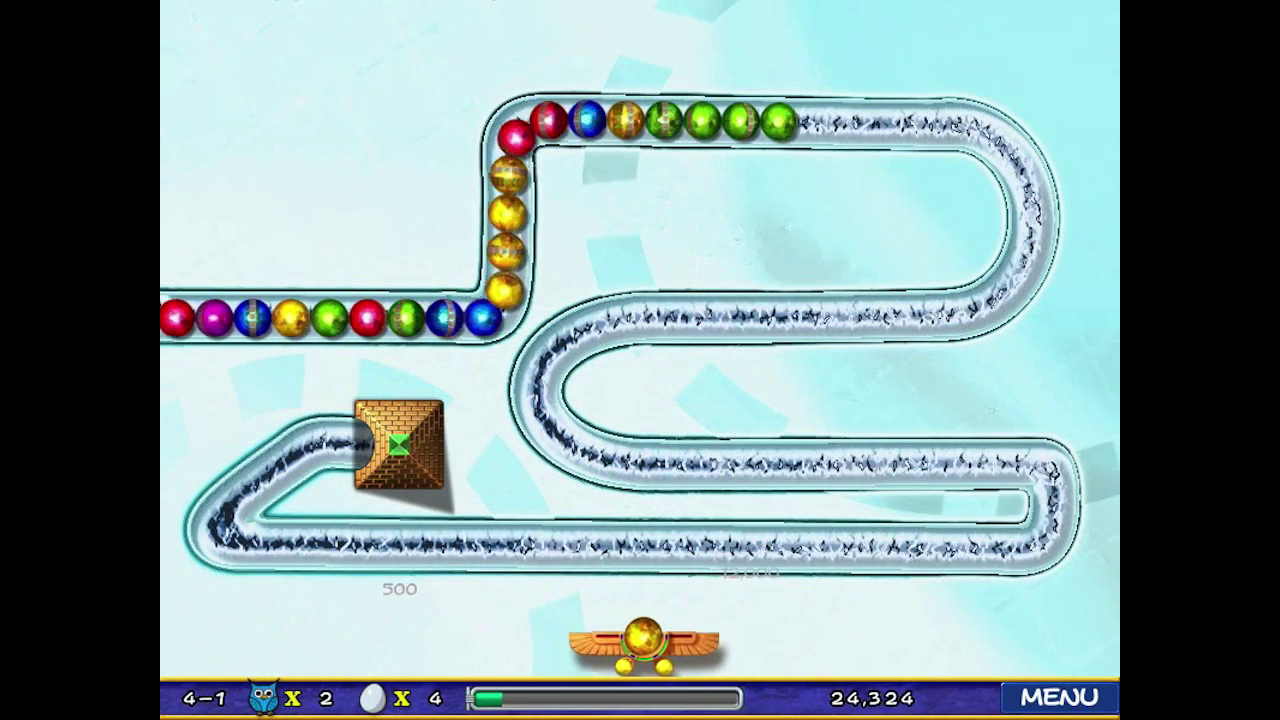
left_click(605, 640)
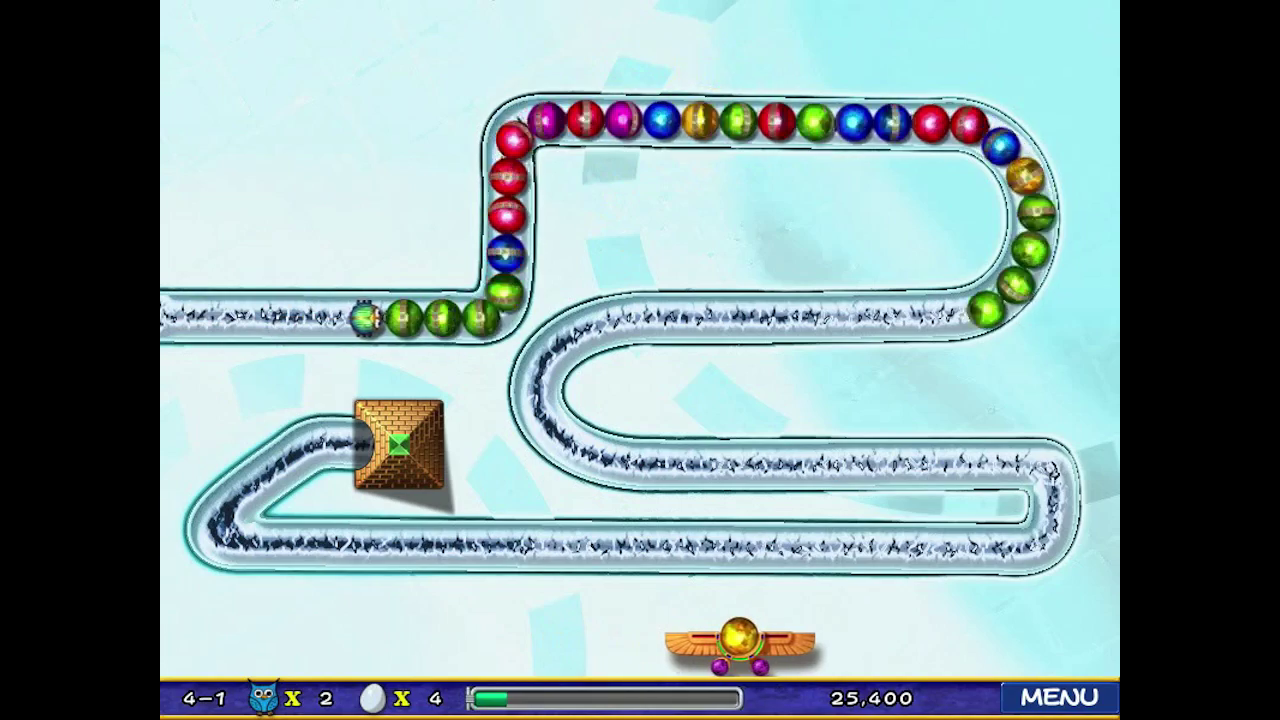
left_click(766, 640)
left_click(900, 640)
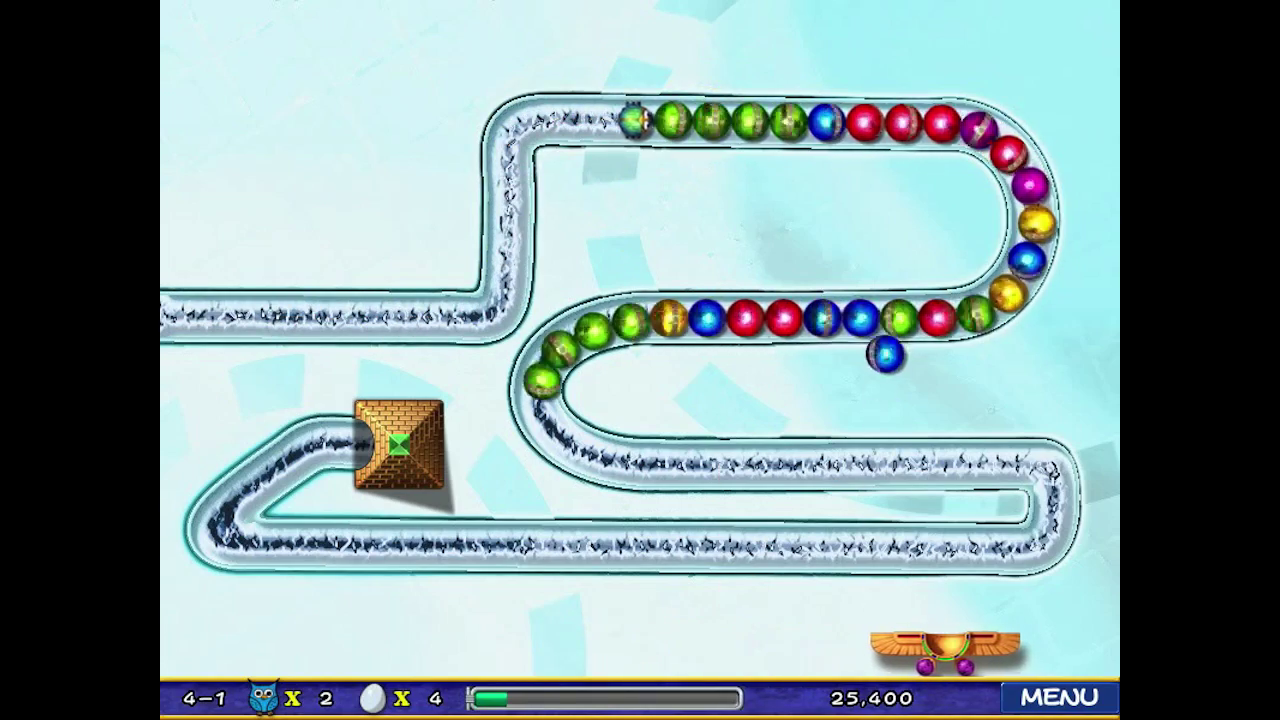
left_click(850, 640)
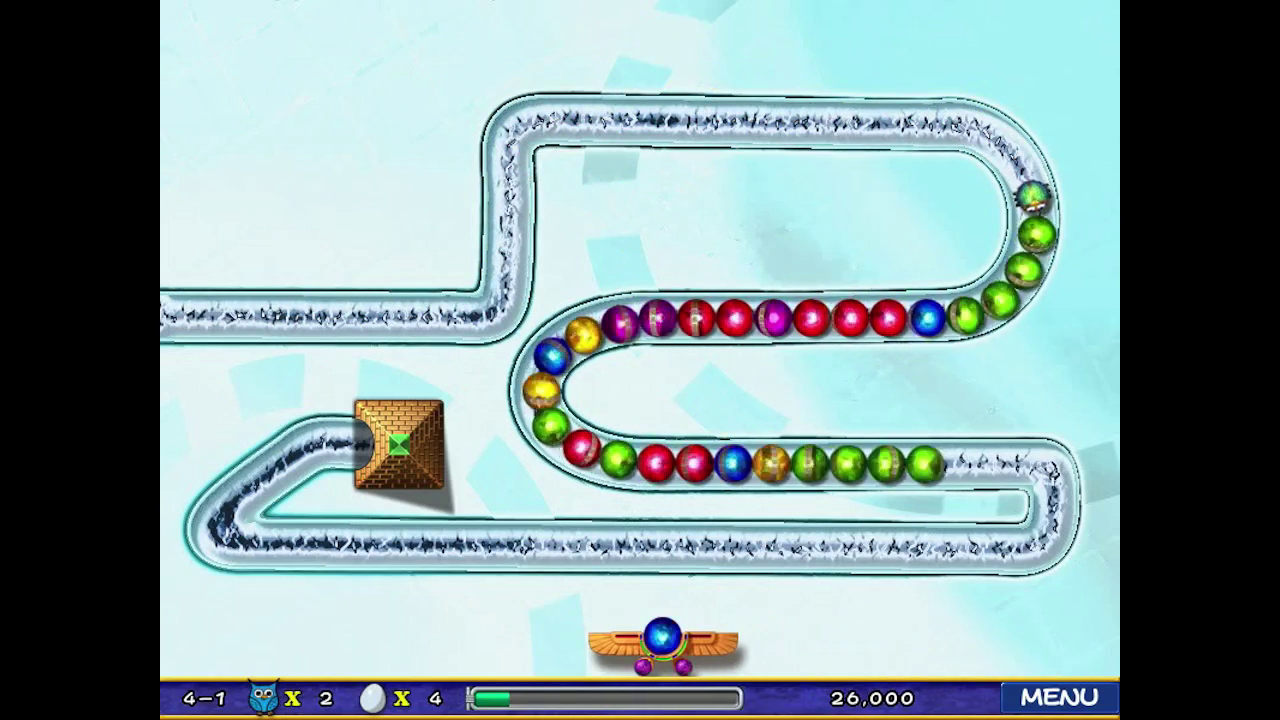
- Clear blue, purple and green groups, then most of the bottom chain
left_click(700, 637)
left_click(640, 637)
left_click(945, 640)
left_click(880, 640)
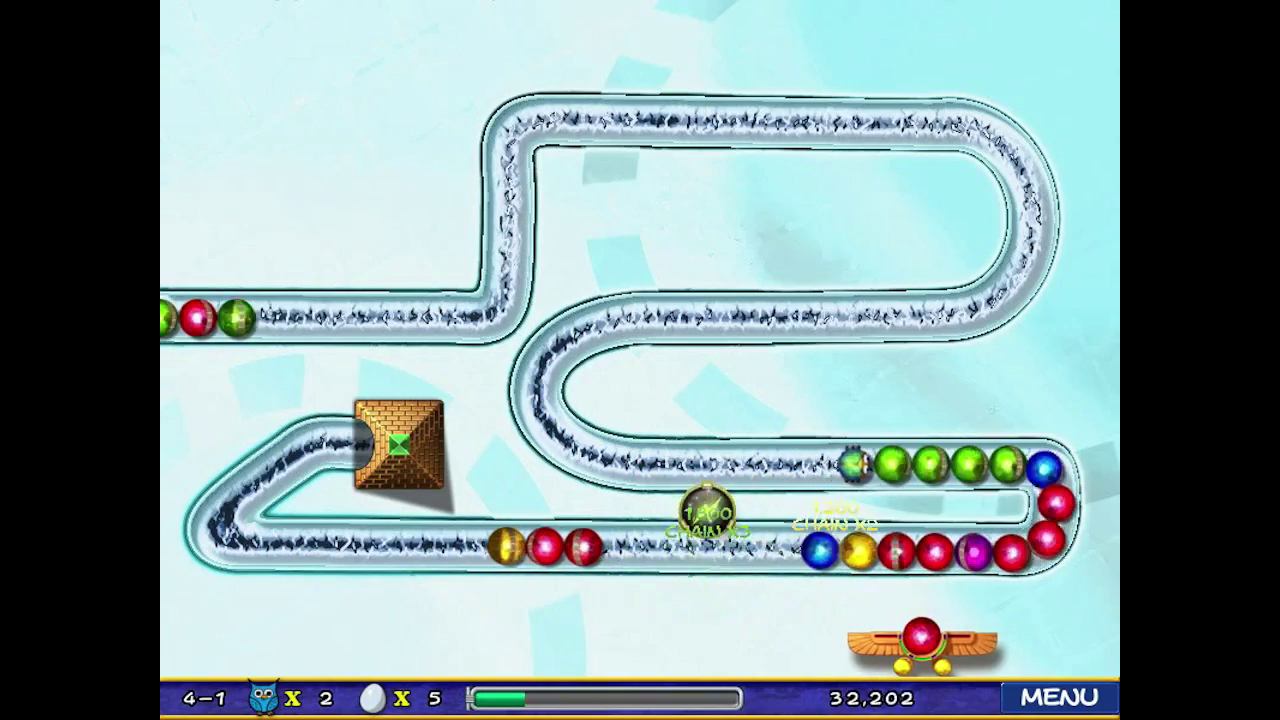
left_click(880, 640)
left_click(280, 640)
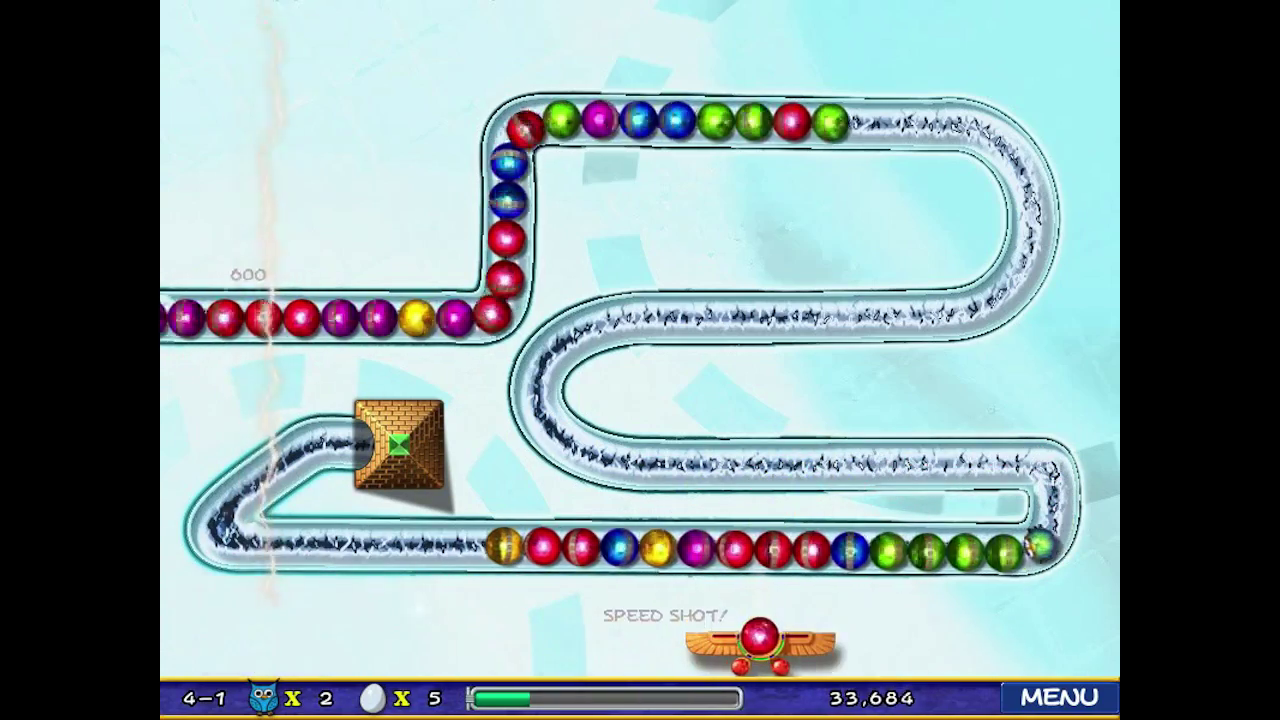
left_click(760, 640)
left_click(540, 640)
left_click(635, 640)
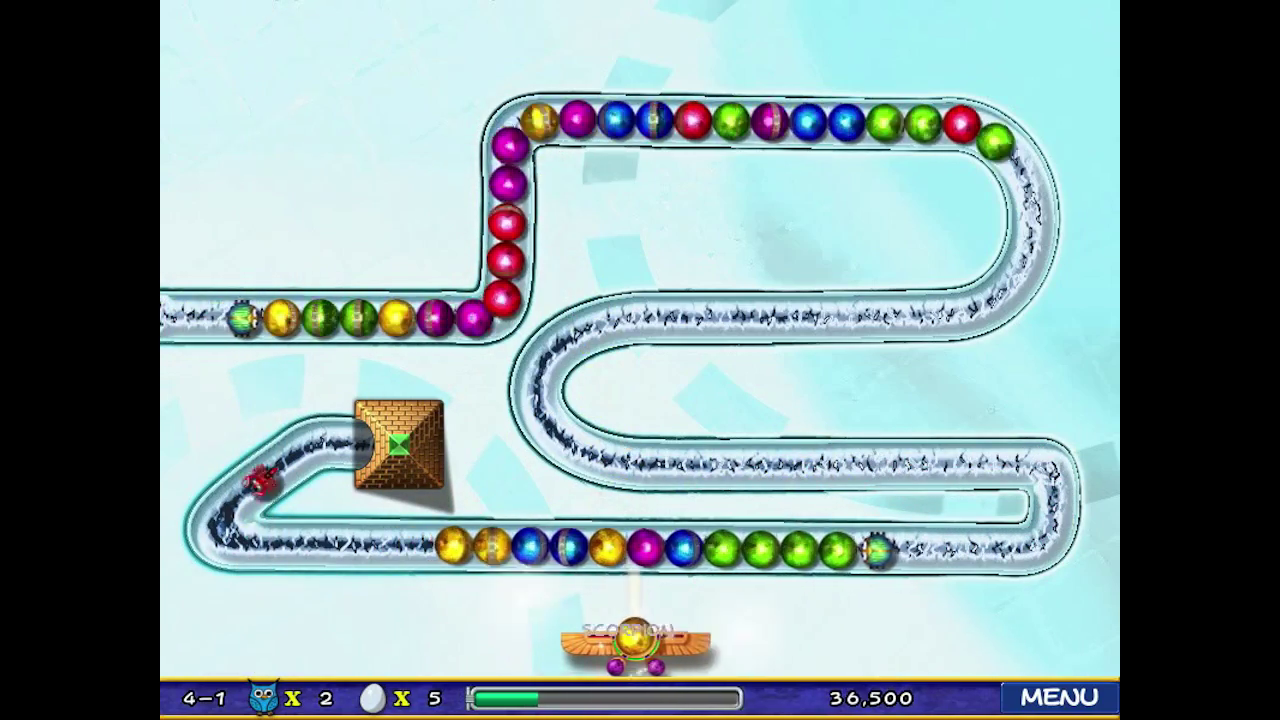
left_click(700, 640)
left_click(940, 640)
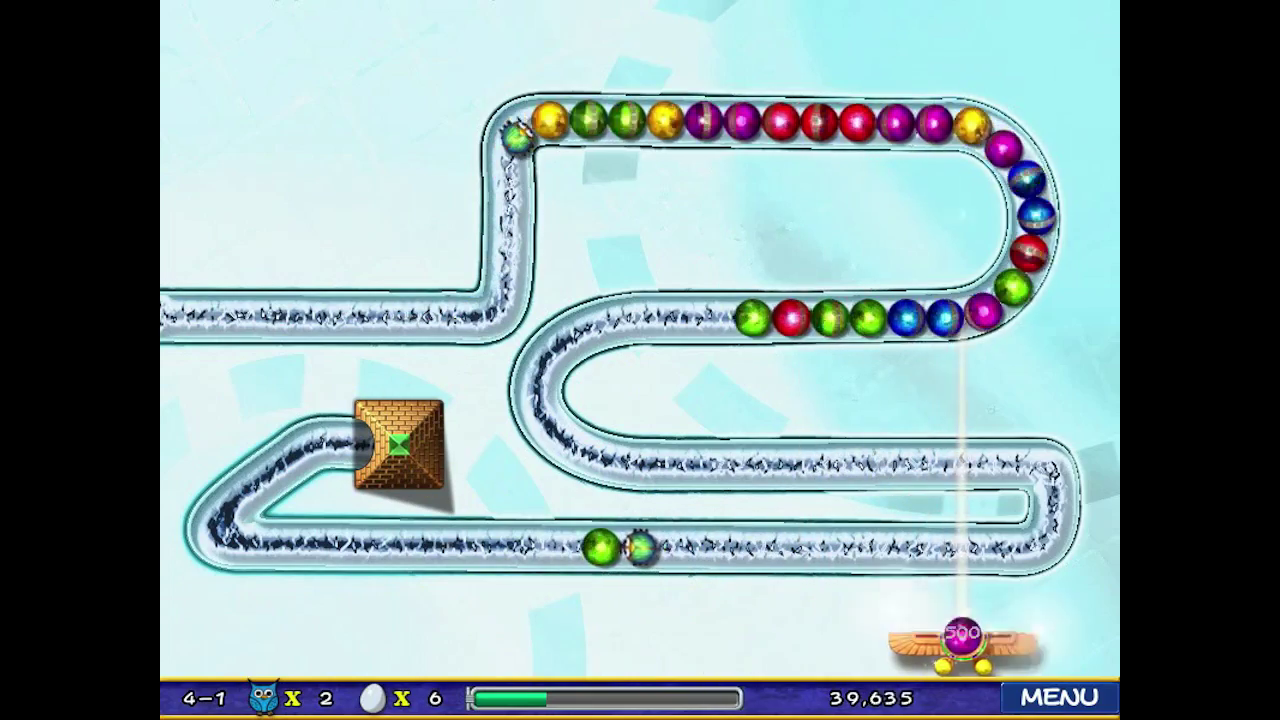
- Pop the green group on the lower track and clear upper chain segments
left_click(900, 640)
left_click(1000, 640)
left_click(660, 640)
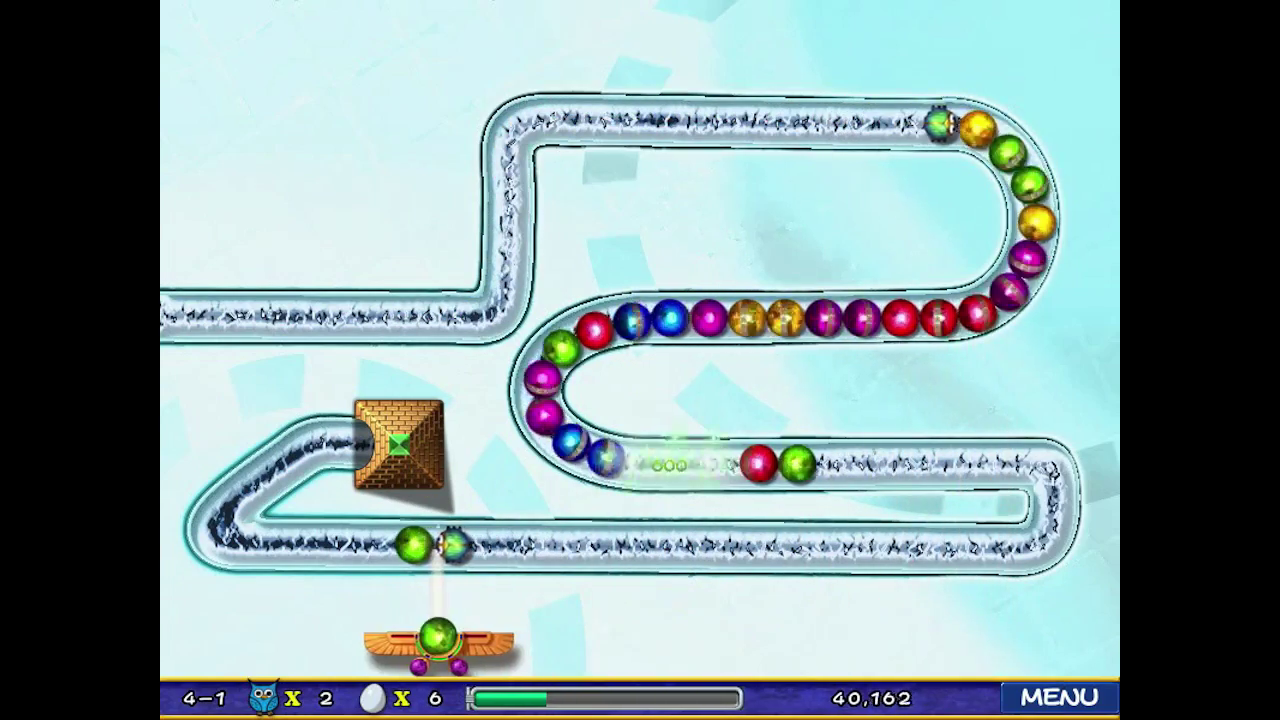
left_click(600, 640)
left_click(320, 640)
left_click(843, 640)
left_click(553, 640)
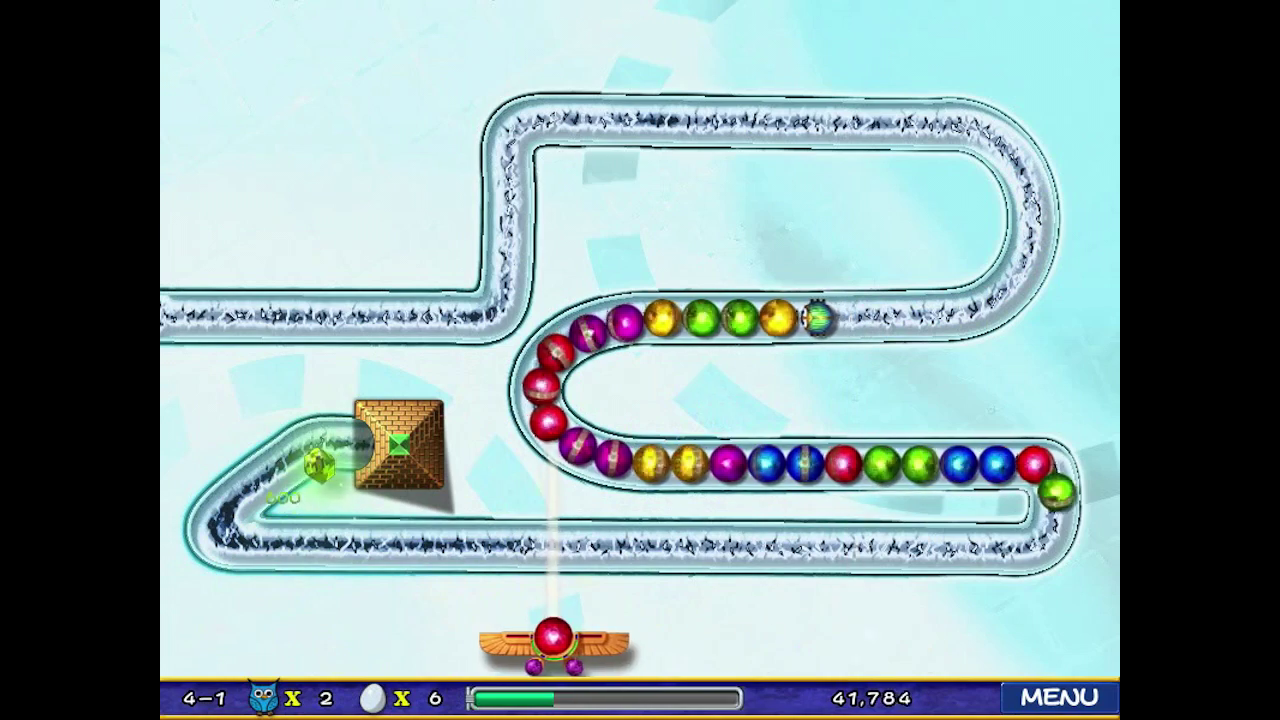
left_click(711, 640)
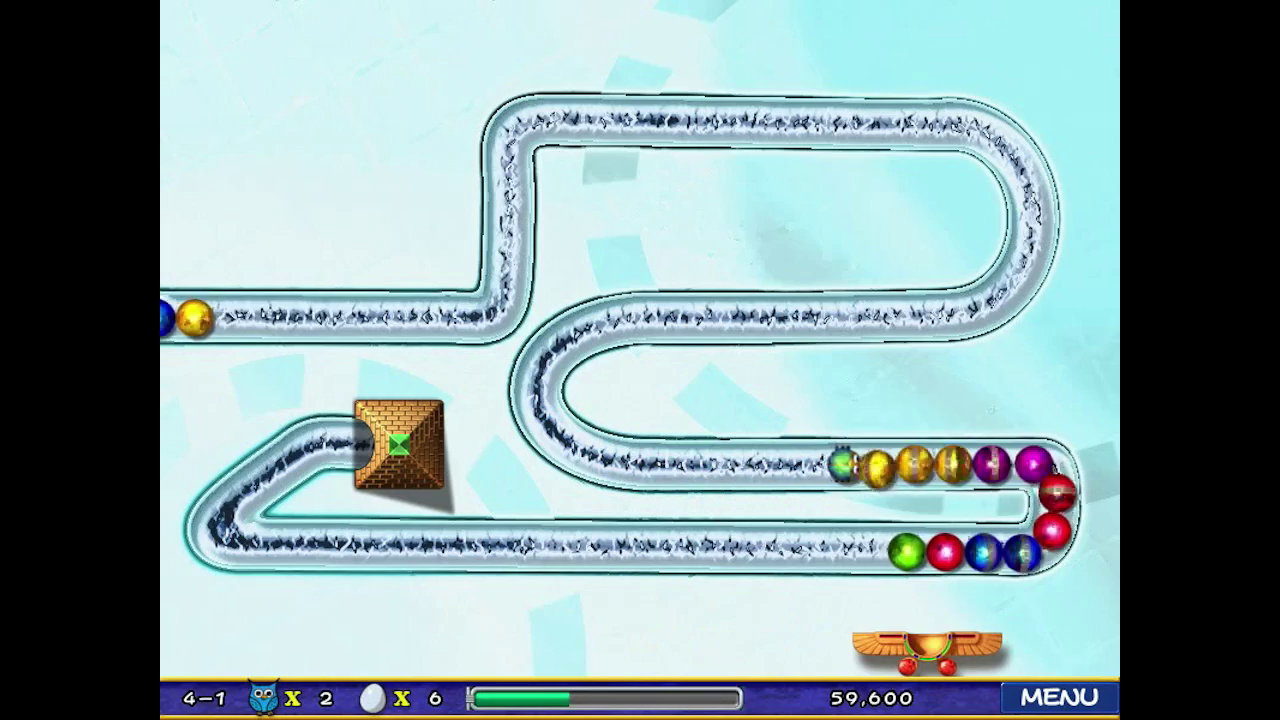
- Clear the red, magenta, green and yellow groups to push the chain back
left_click(1000, 550)
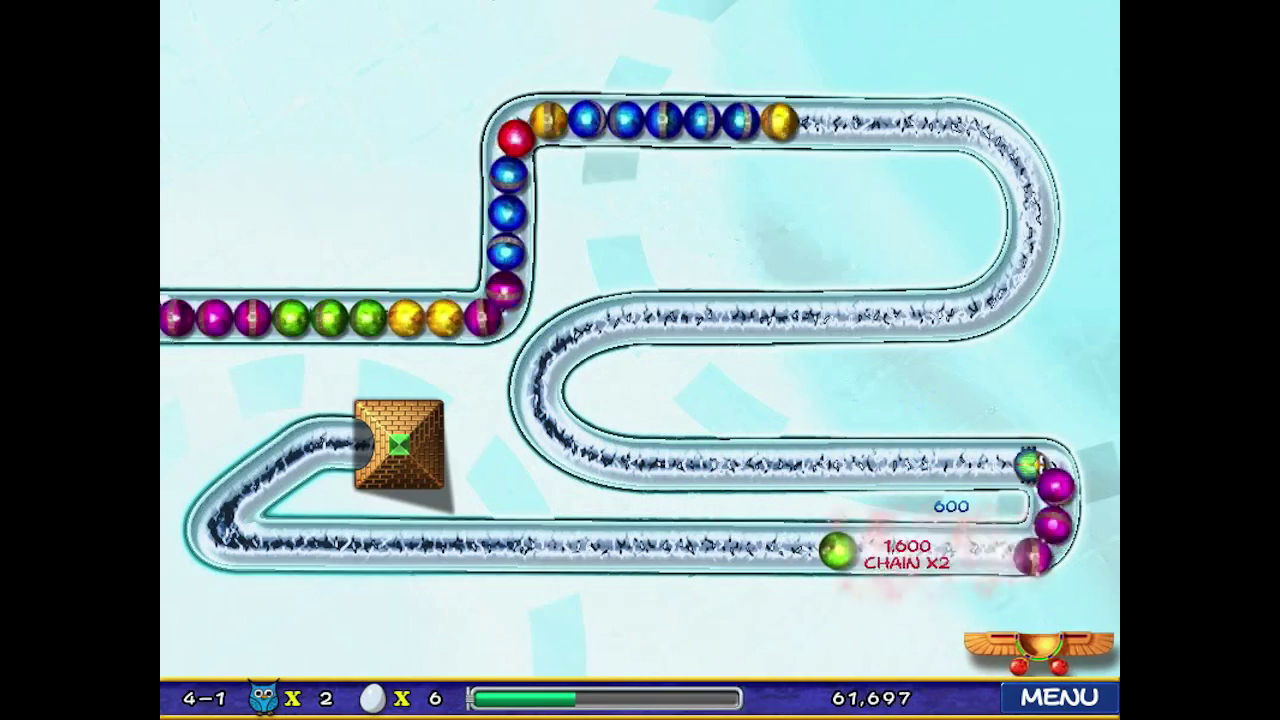
left_click(1030, 470)
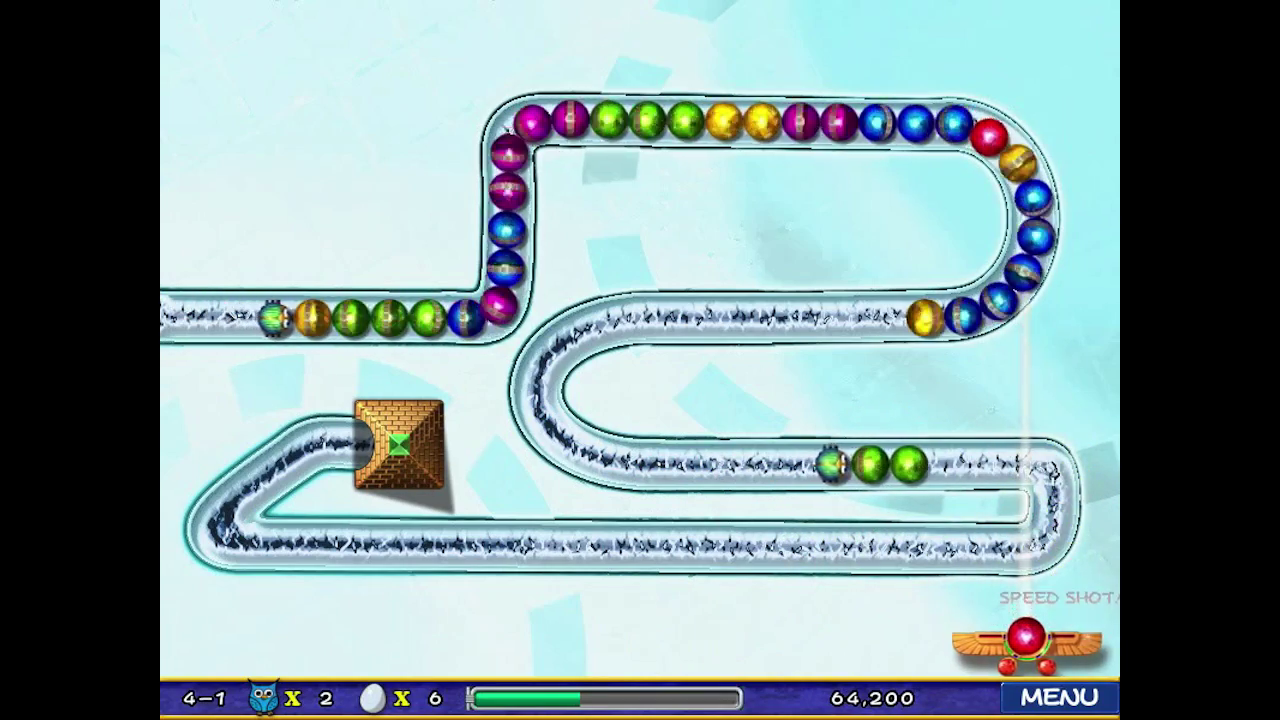
left_click(990, 600)
left_click(917, 600)
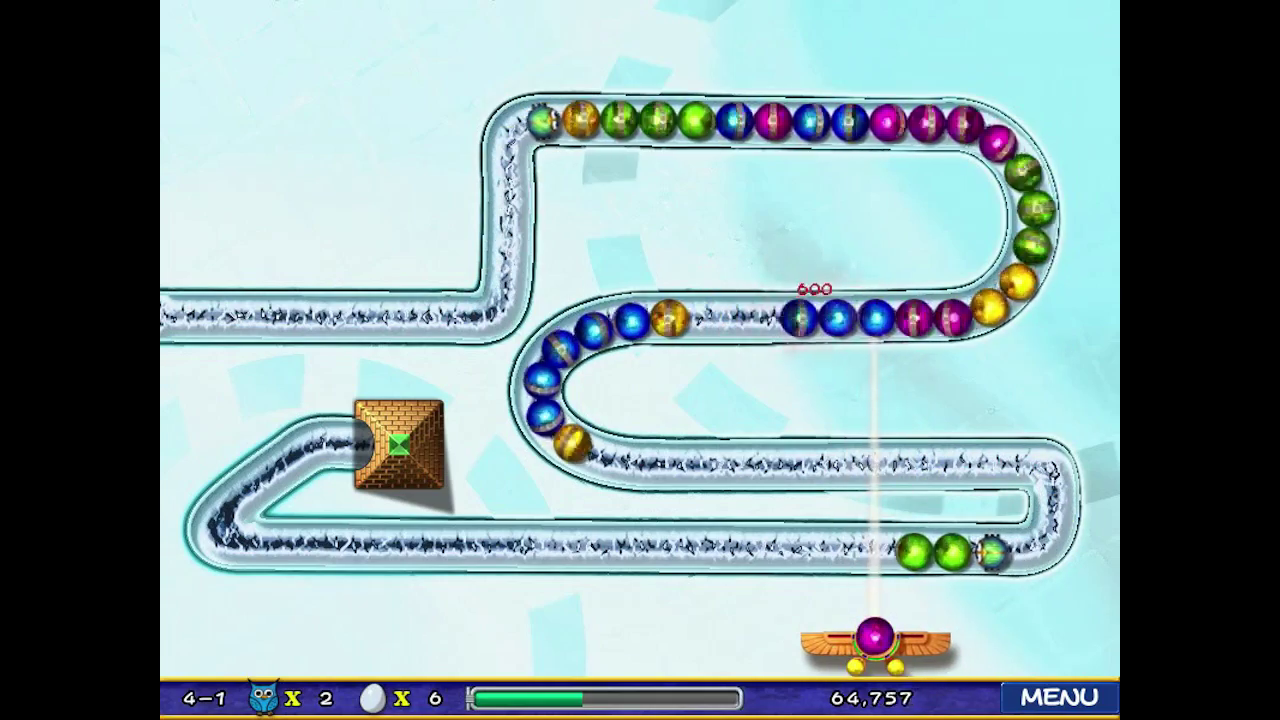
left_click(740, 600)
left_click(935, 330)
left_click(660, 550)
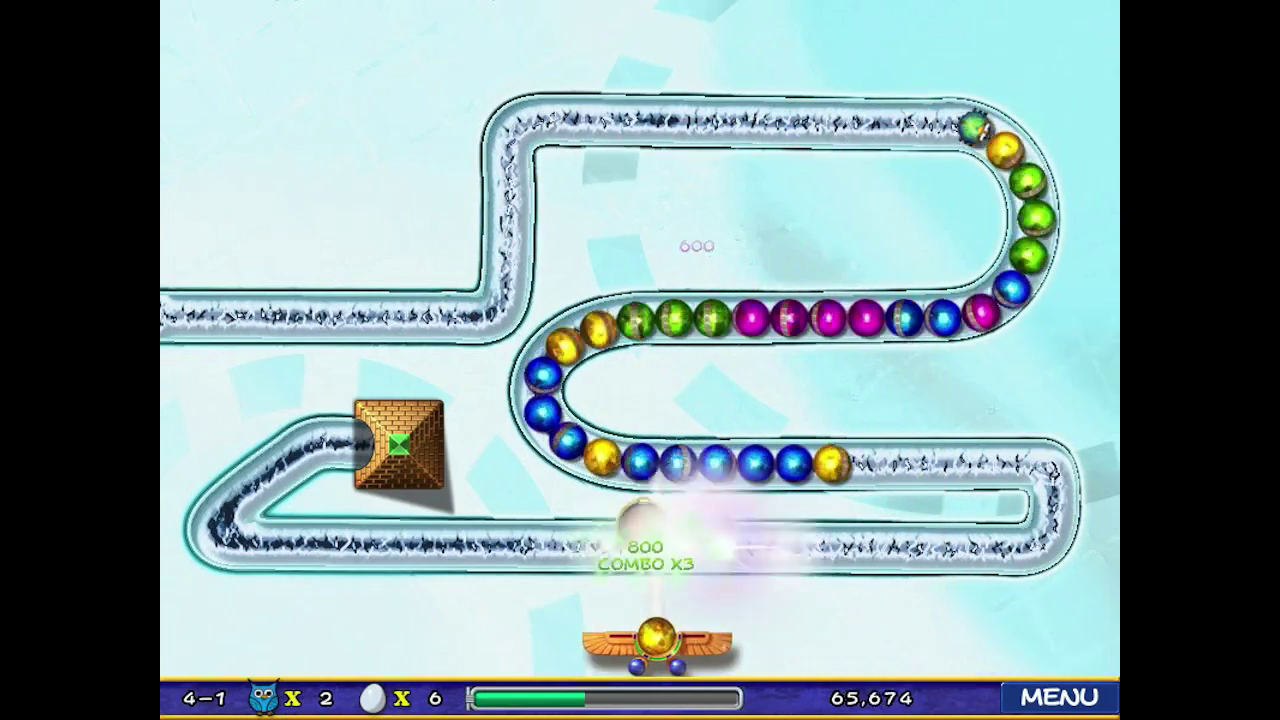
left_click(700, 470)
left_click(700, 600)
left_click(910, 600)
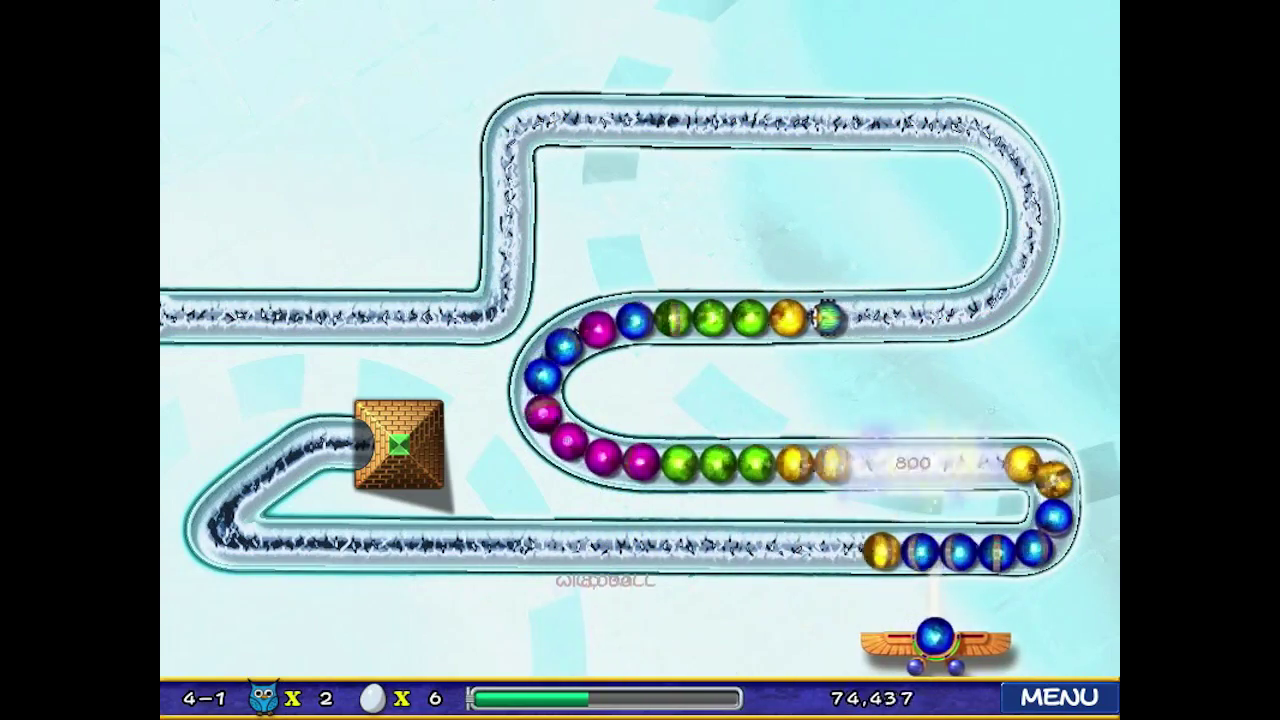
left_click(990, 600)
left_click(1090, 600)
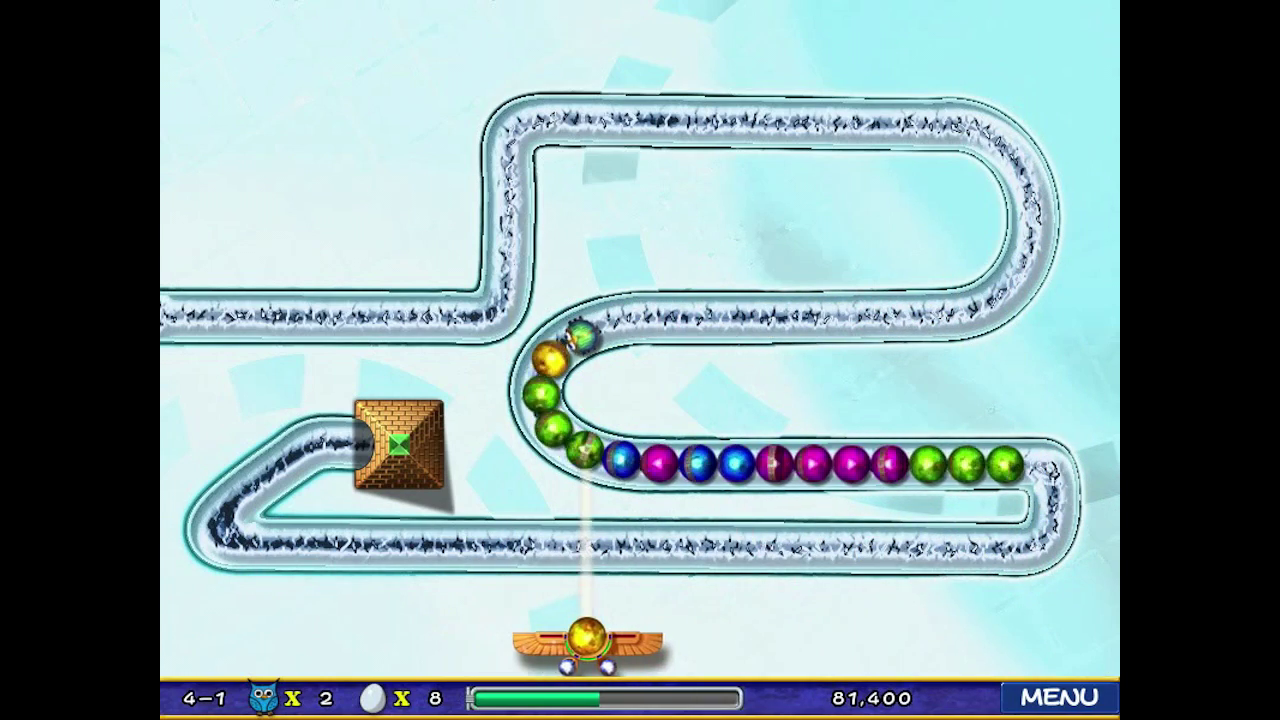
- Clear green, red, magenta and blue groups, fire the rainbow ball, and collect the reverse coin
left_click(530, 440)
left_click(743, 600)
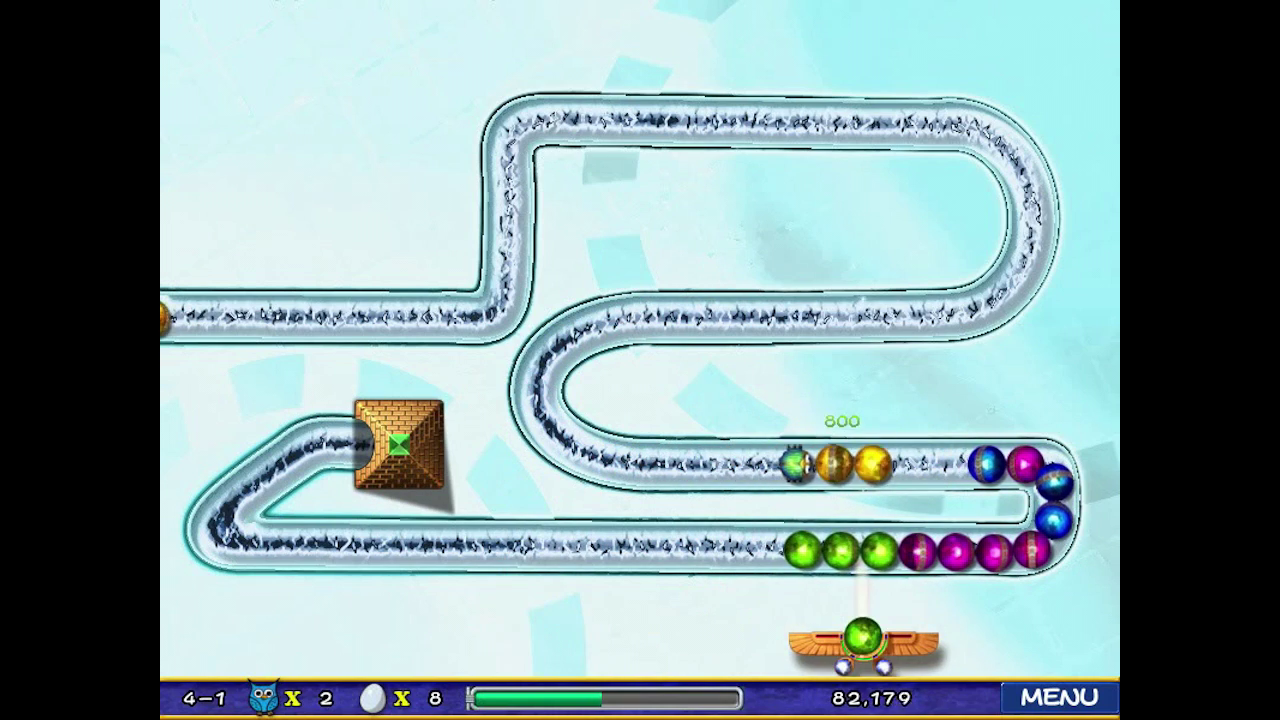
left_click(857, 600)
left_click(872, 600)
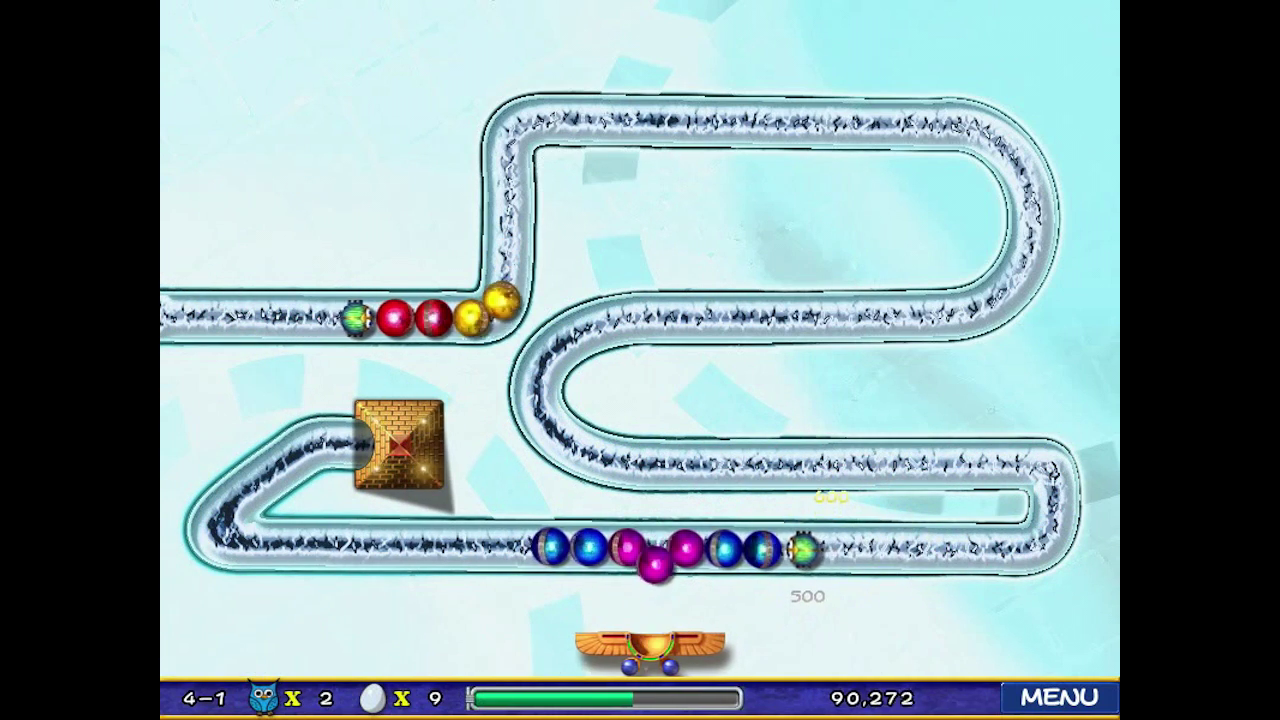
left_click(770, 600)
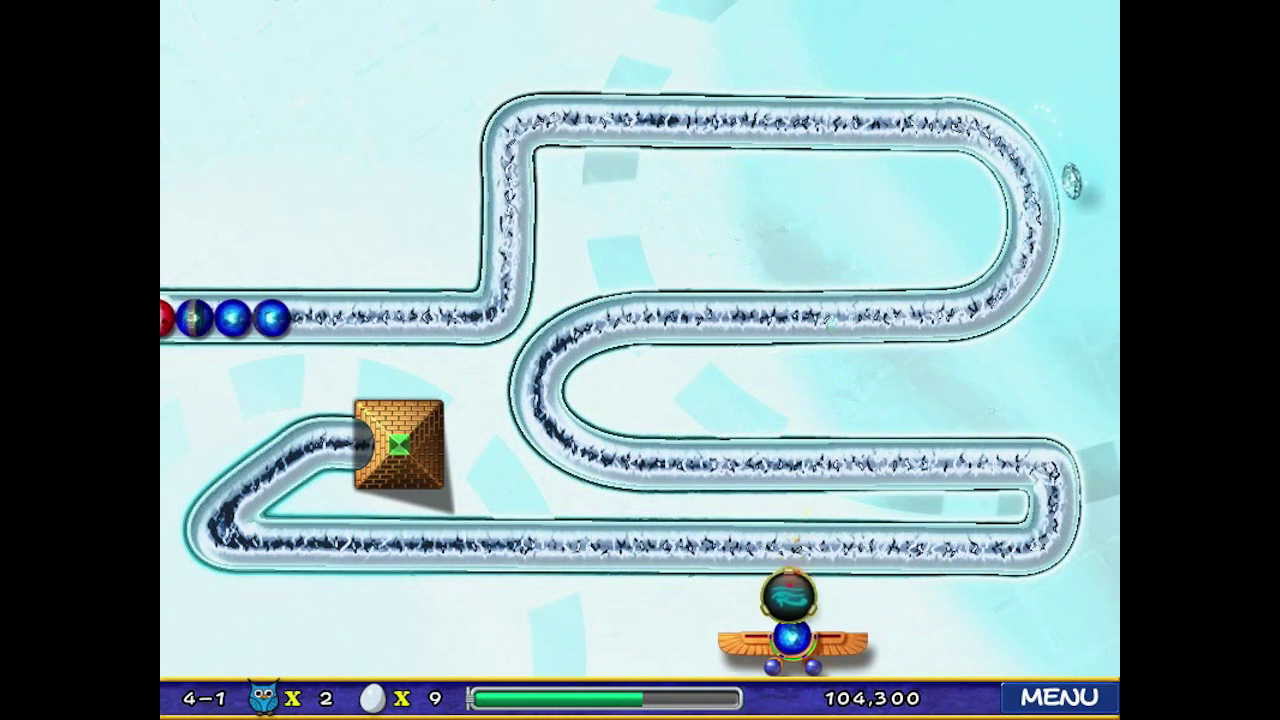
left_click(720, 600)
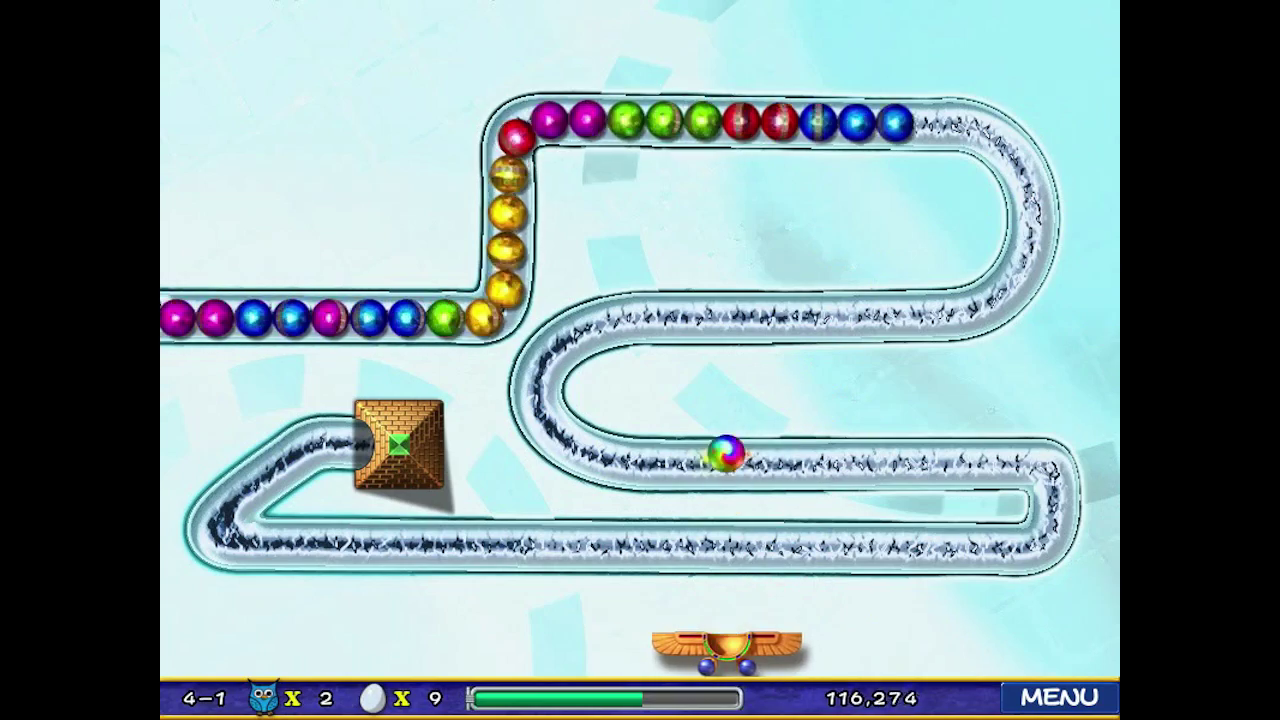
left_click(1030, 600)
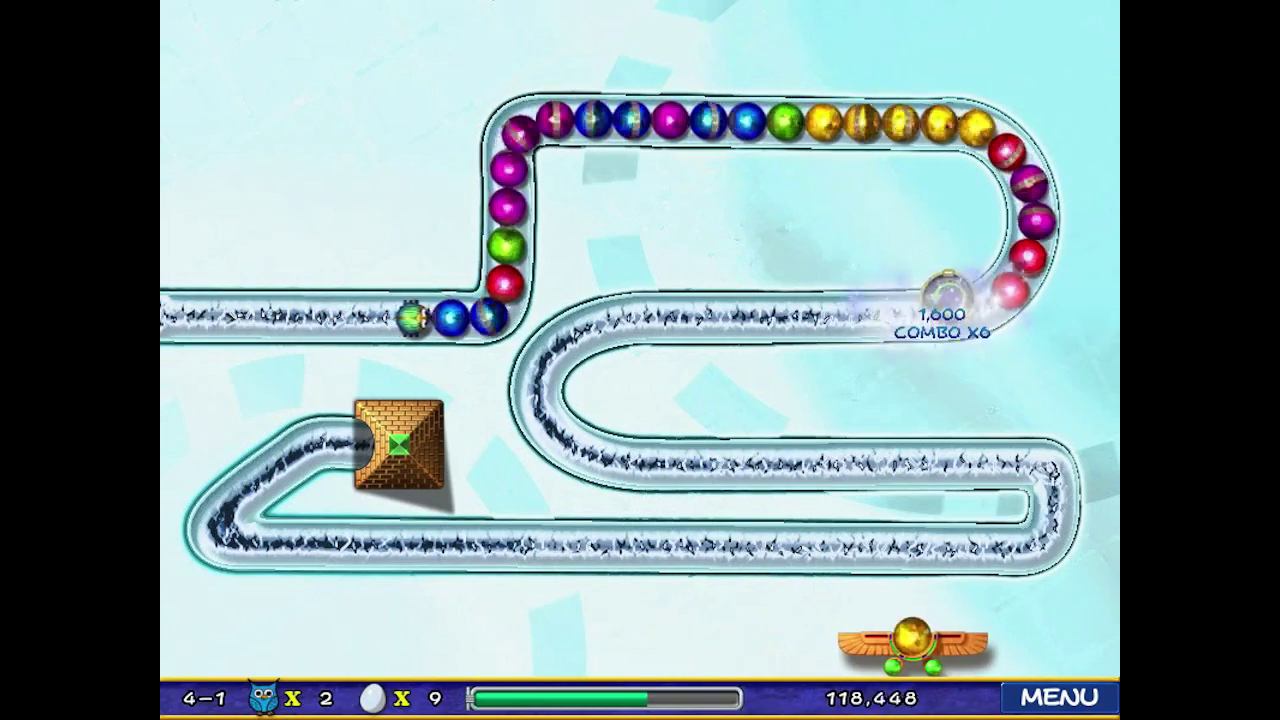
left_click(1005, 600)
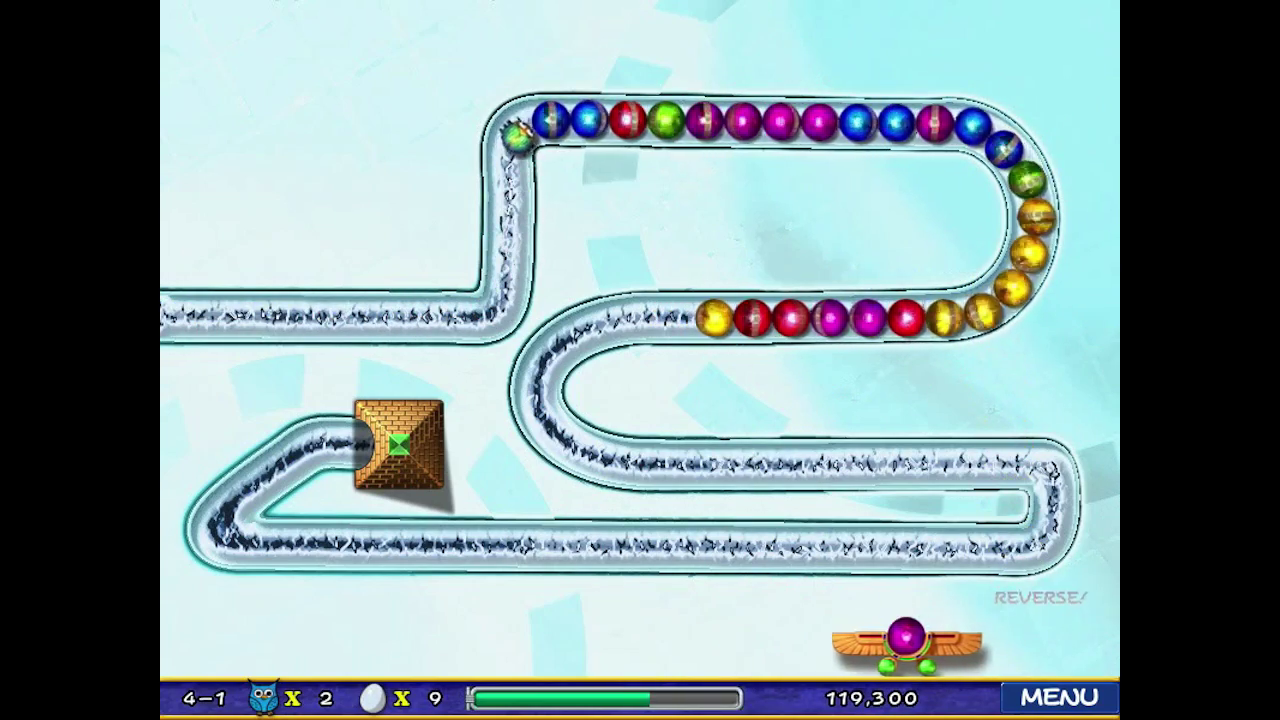
left_click(895, 600)
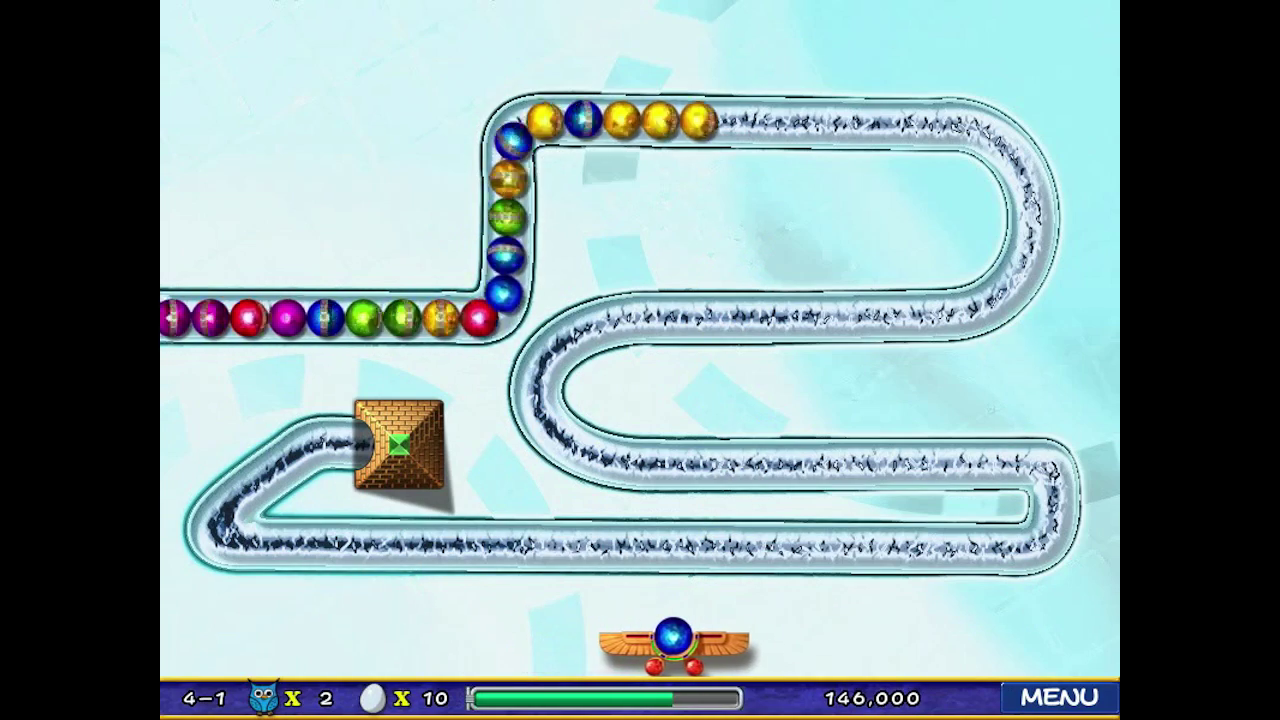
left_click(690, 640)
- Fire blue, red and yellow balls into the advancing chain
left_click(885, 640)
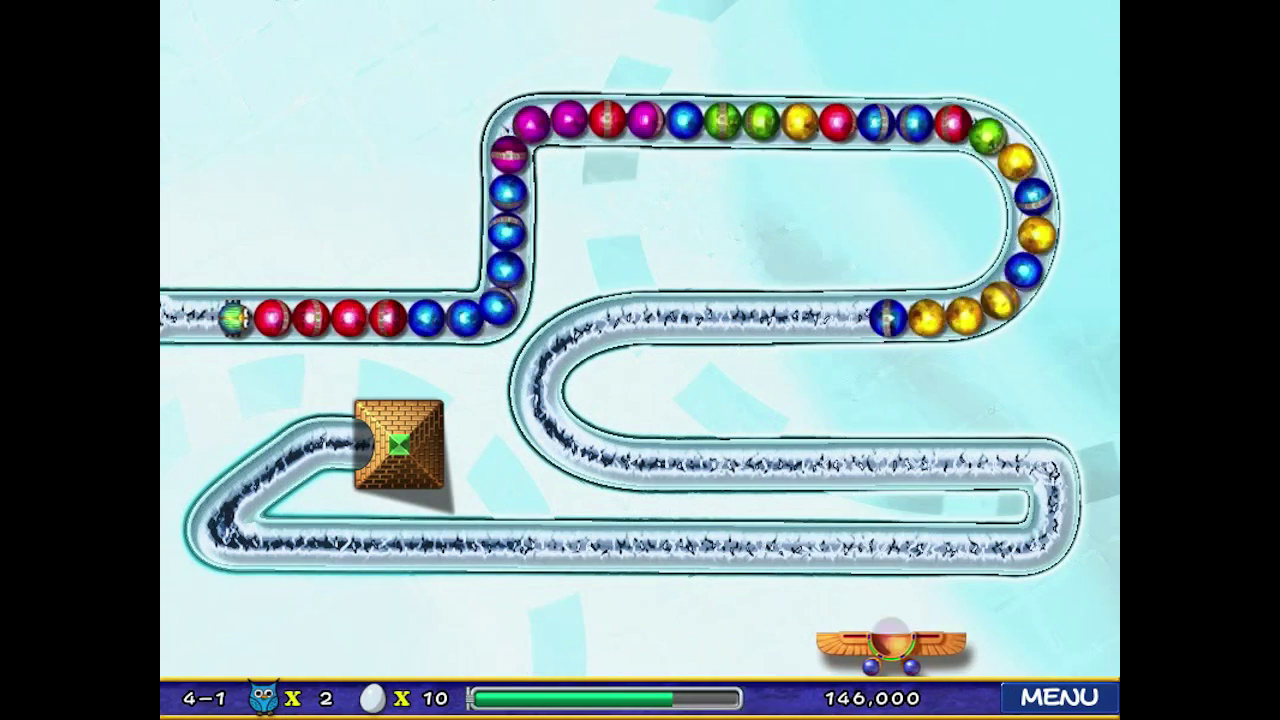
left_click(795, 640)
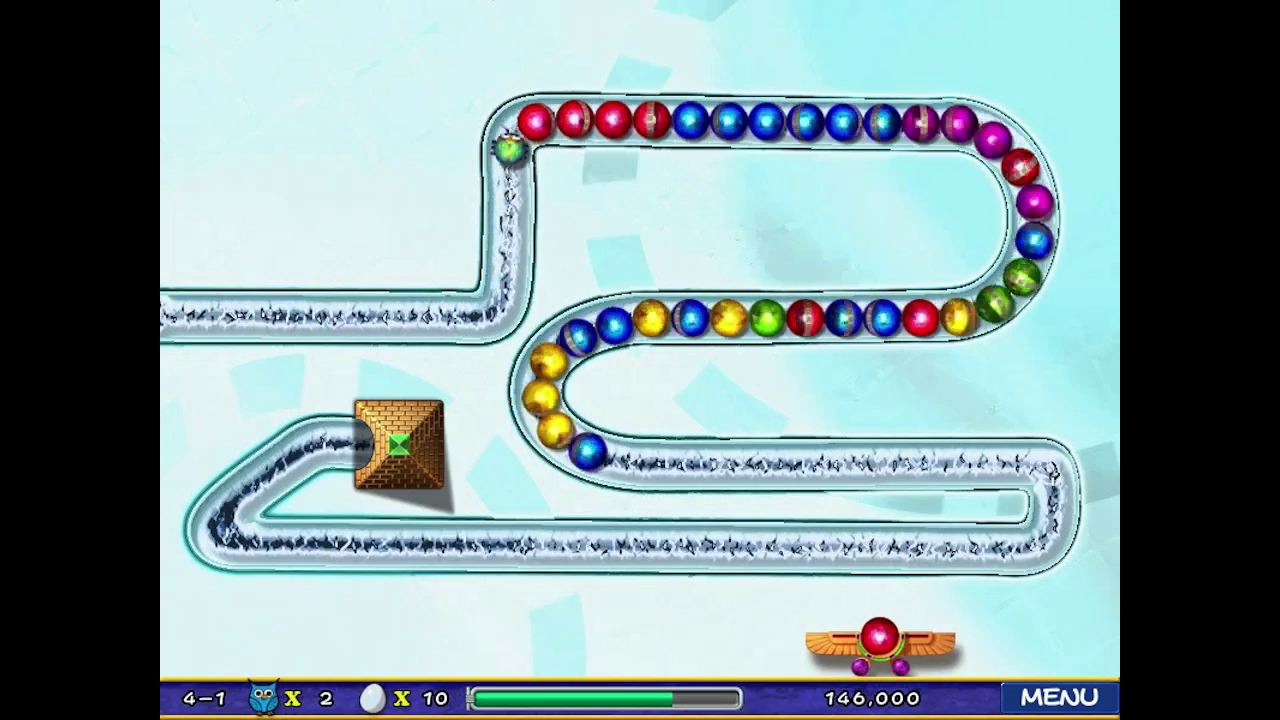
left_click(955, 640)
left_click(975, 640)
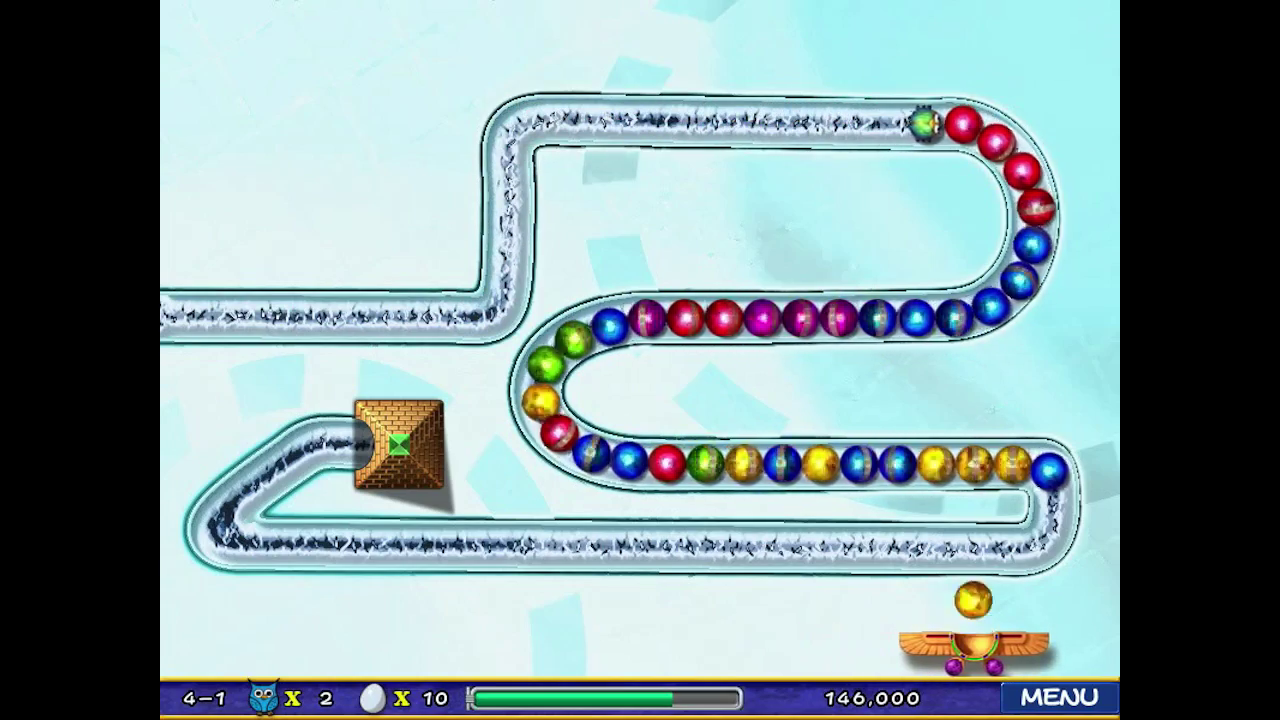
left_click(700, 640)
left_click(762, 640)
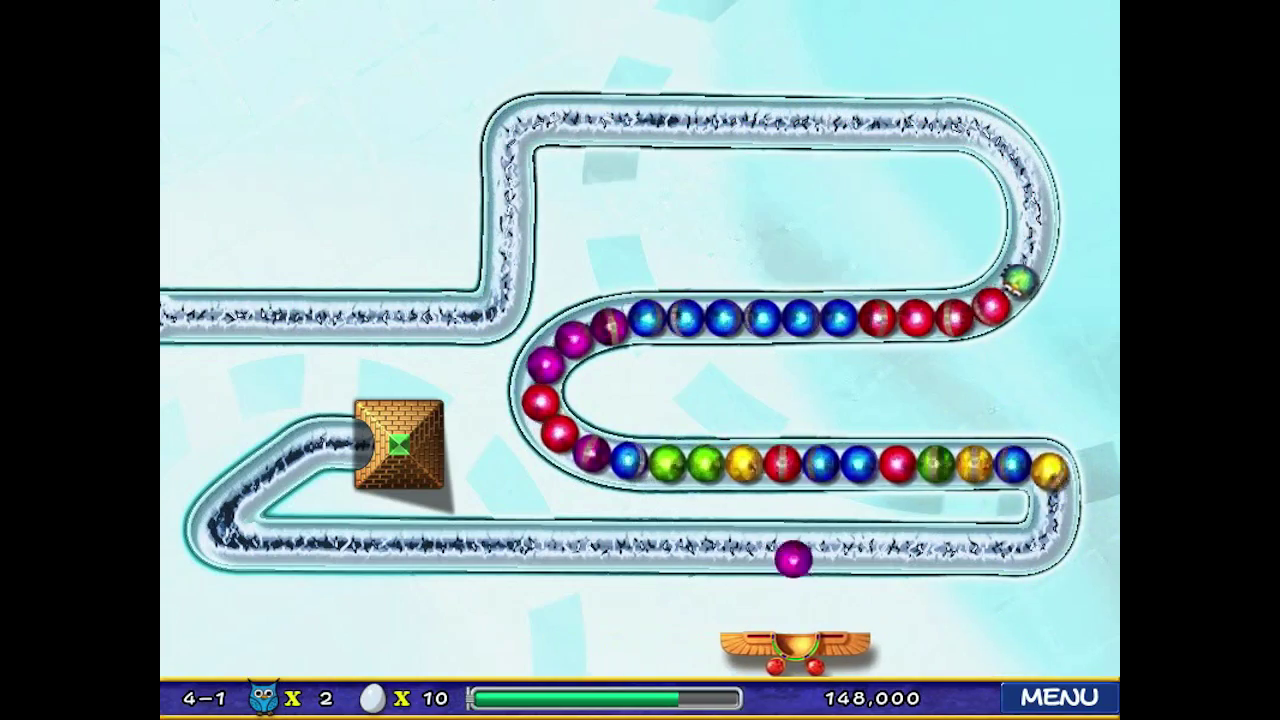
left_click(800, 640)
left_click(840, 640)
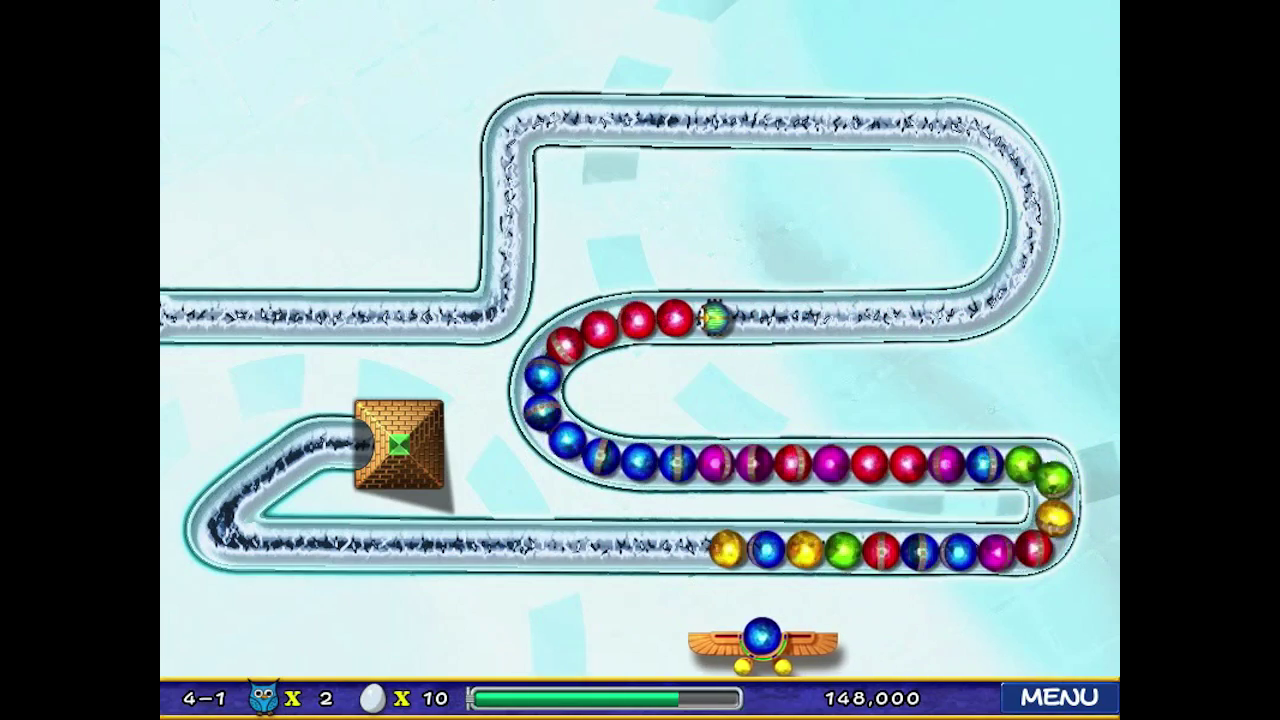
- Clear the blue, yellow and red groups in the lower row
left_click(757, 640)
left_click(800, 640)
left_click(474, 640)
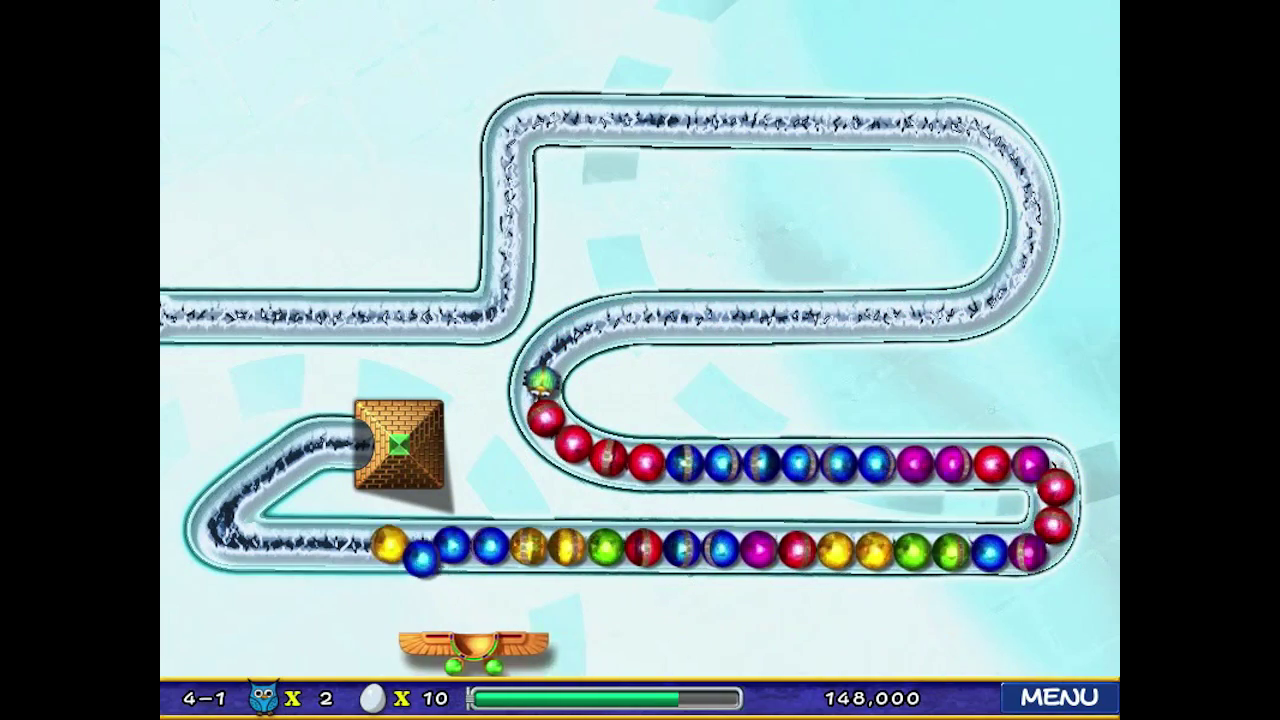
left_click(565, 640)
left_click(800, 640)
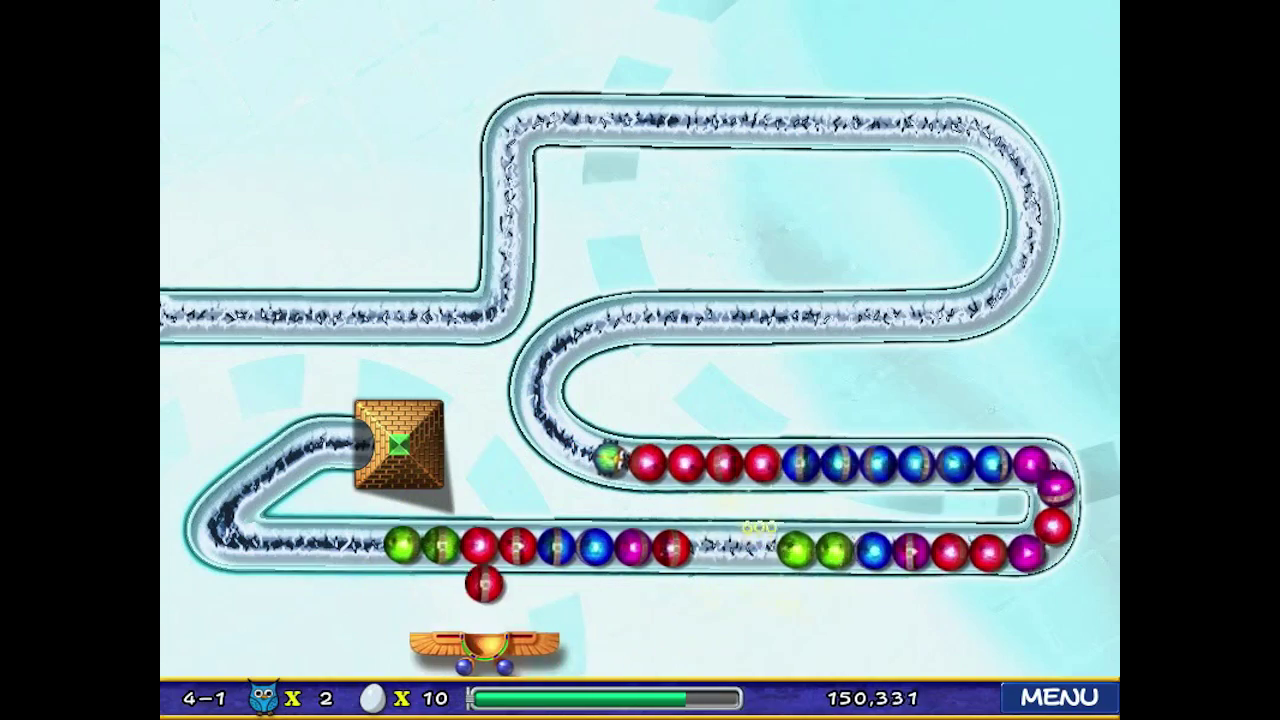
left_click(465, 640)
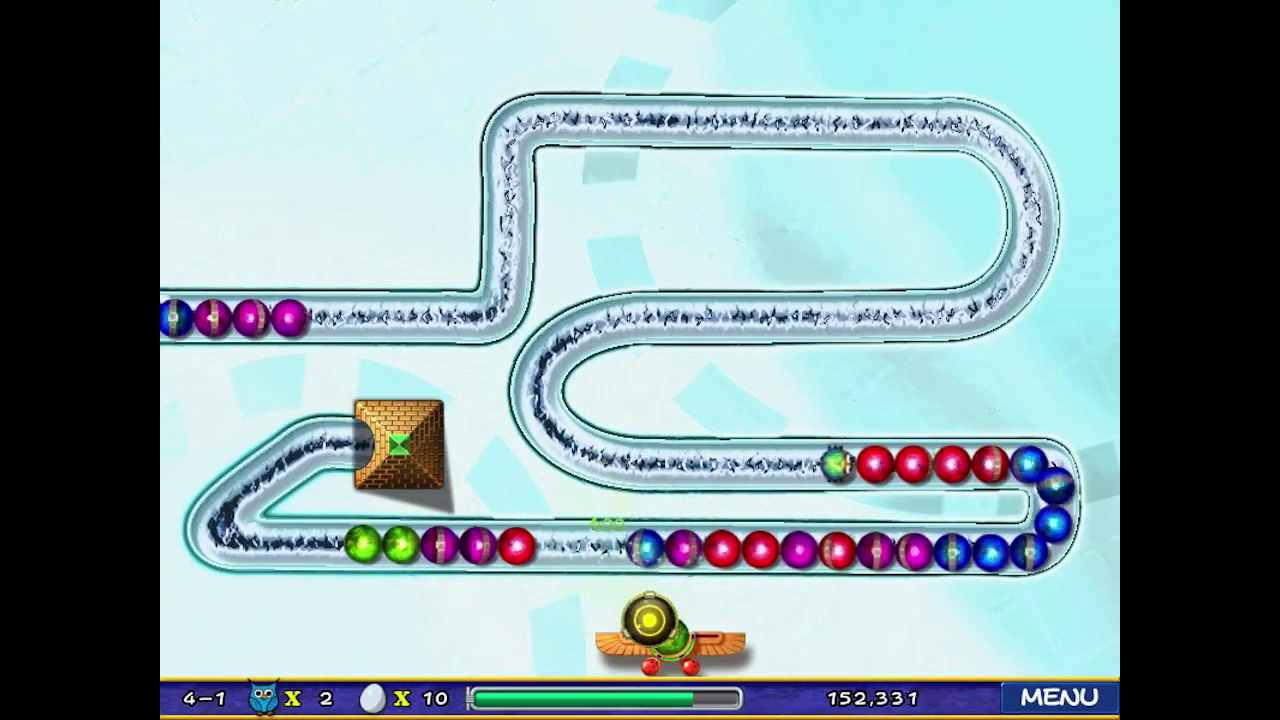
- Fireball the upper-left chain, clear green and magenta pairs, use the wild ball, and catch eggs
left_click(230, 640)
left_click(420, 640)
left_click(322, 640)
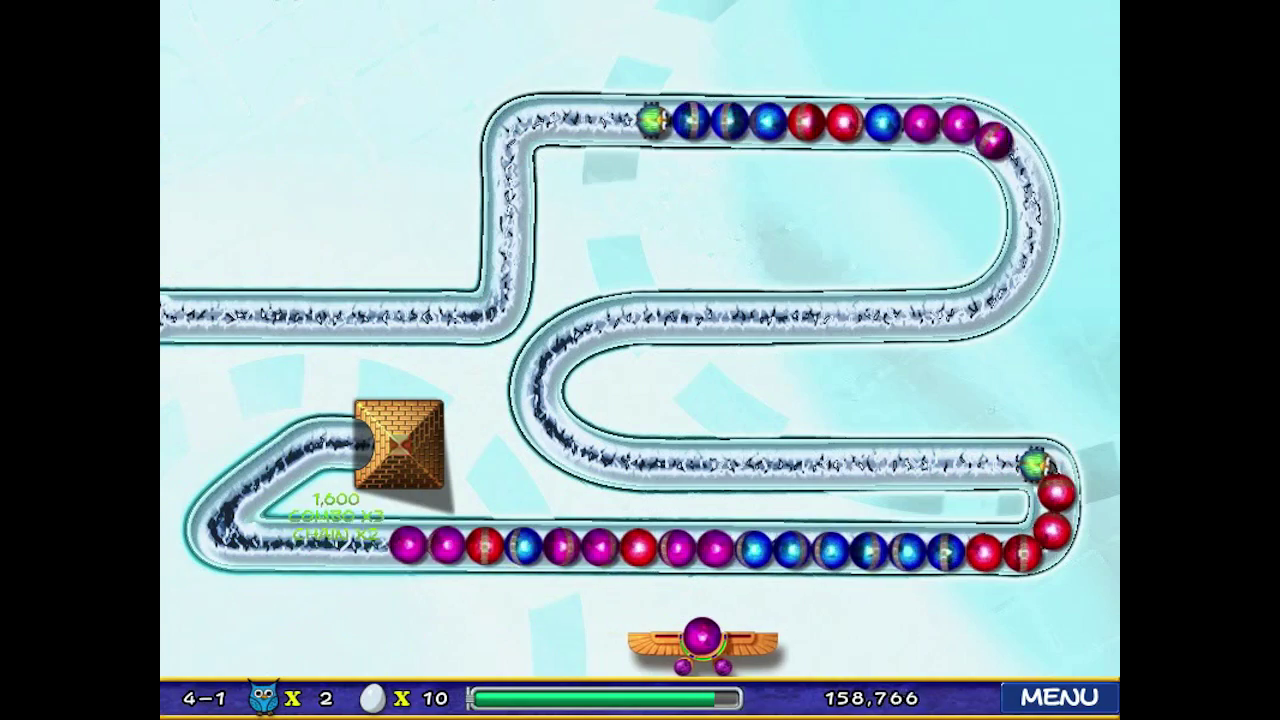
left_click(690, 640)
left_click(338, 640)
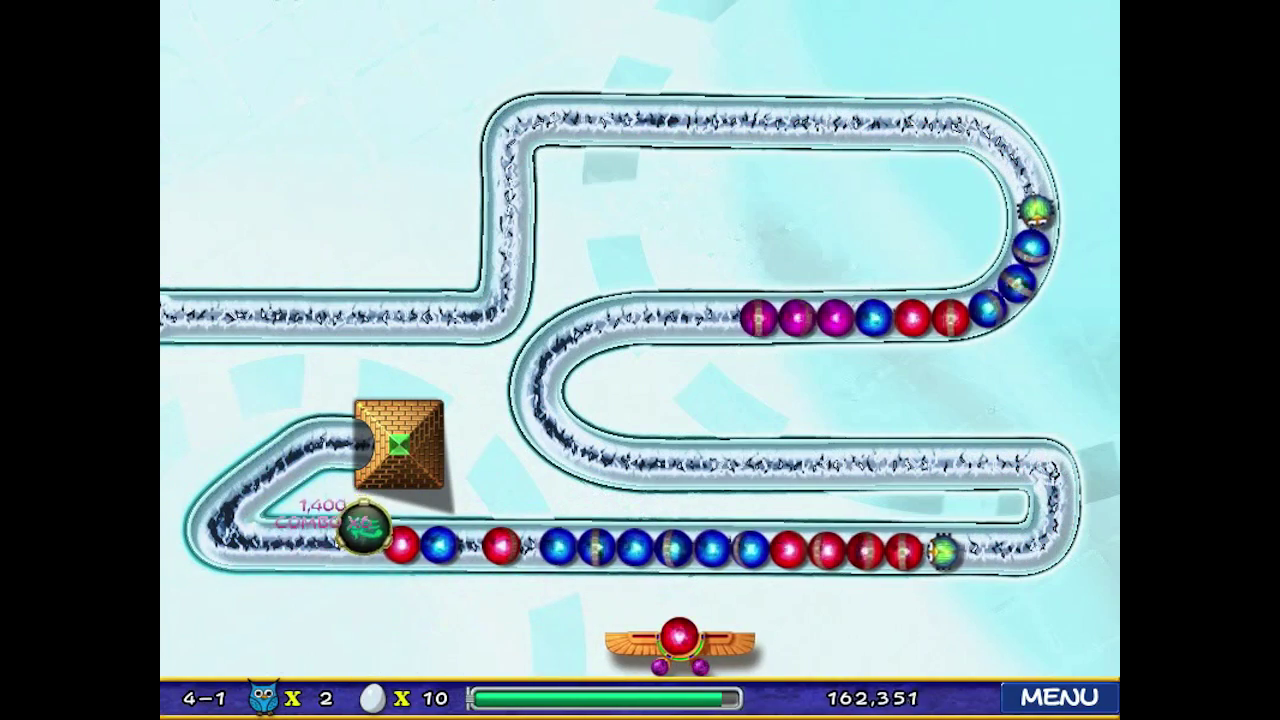
left_click(550, 640)
left_click(714, 640)
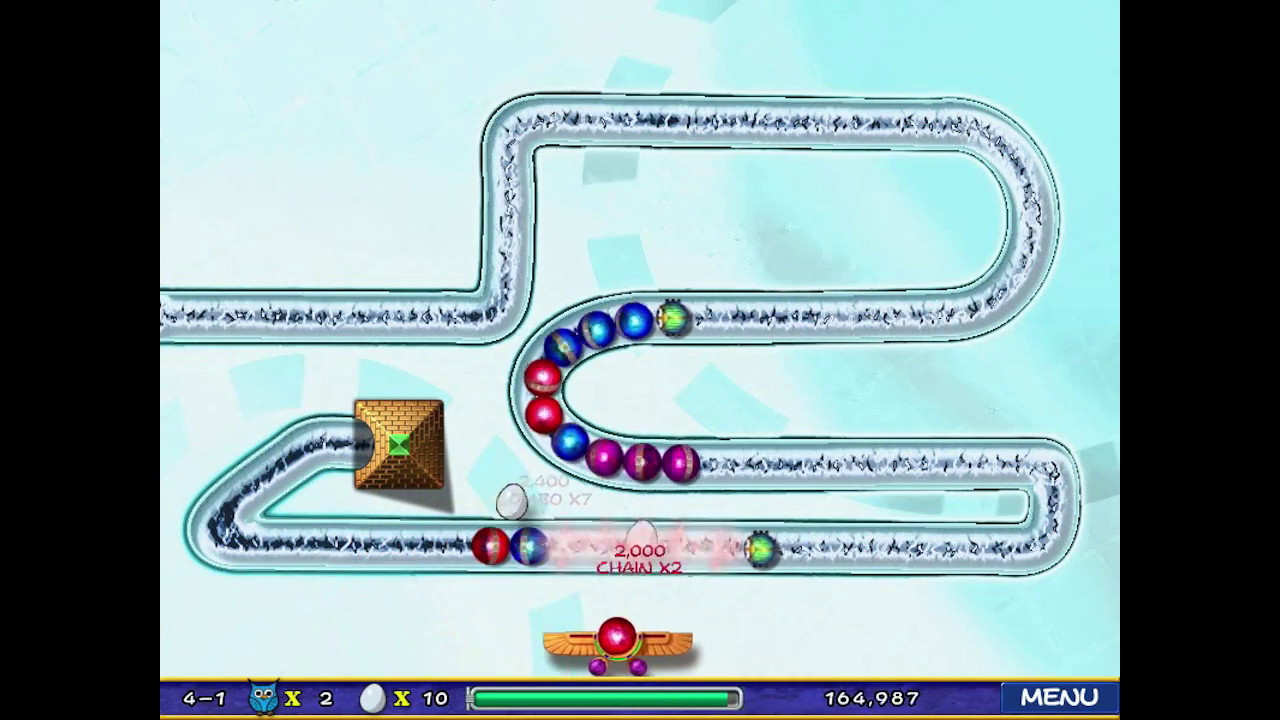
left_click(560, 640)
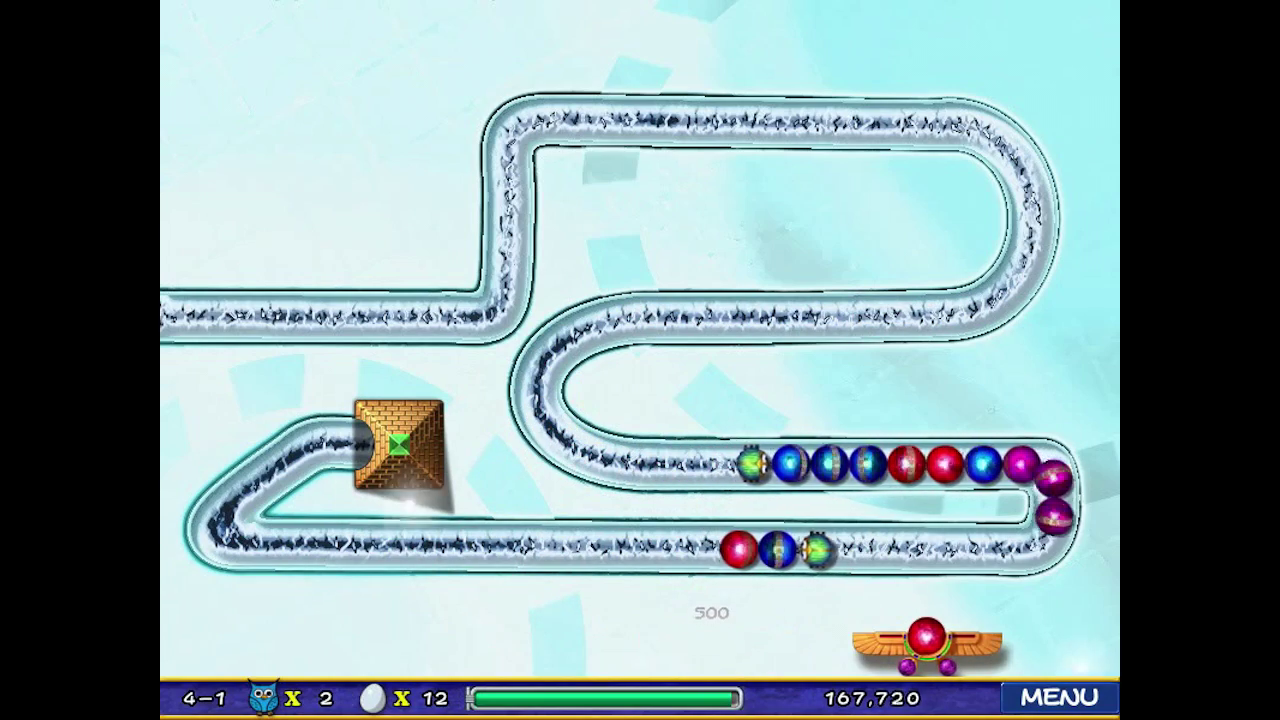
left_click(1005, 640)
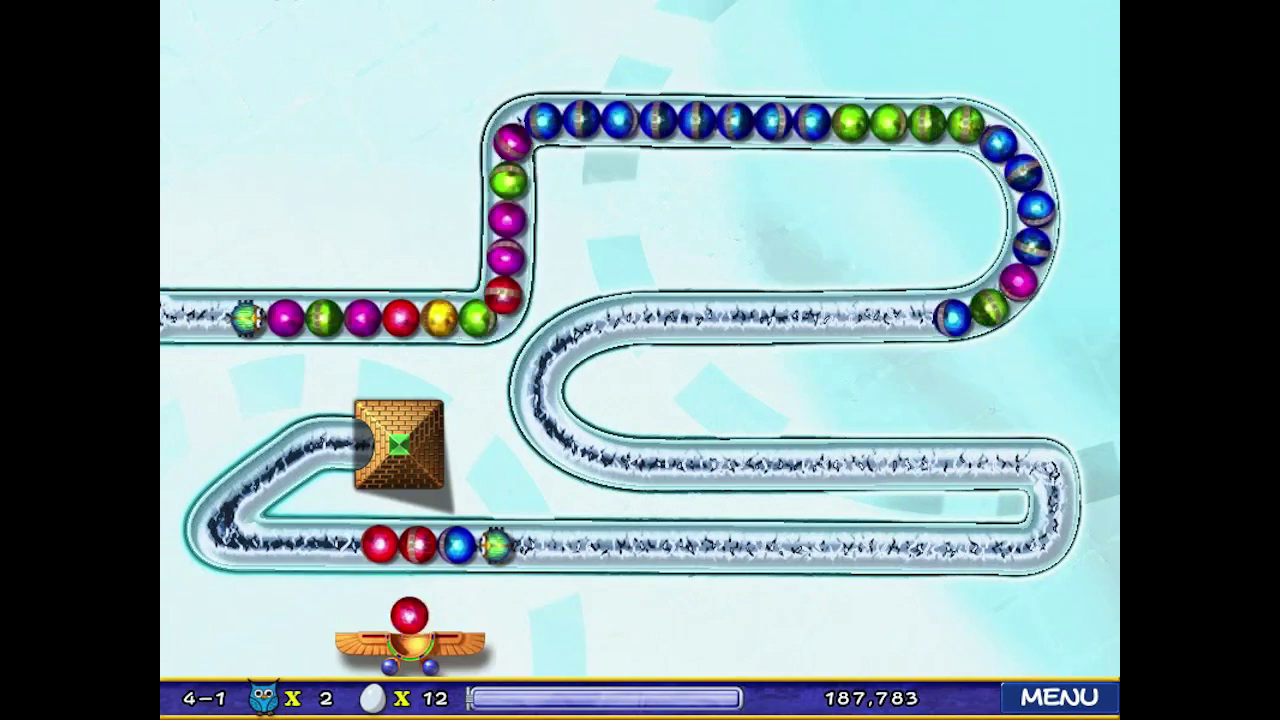
- Clear the bottom chain and the middle blue group, catch an egg, and push the chain back
left_click(430, 640)
left_click(965, 640)
left_click(414, 640)
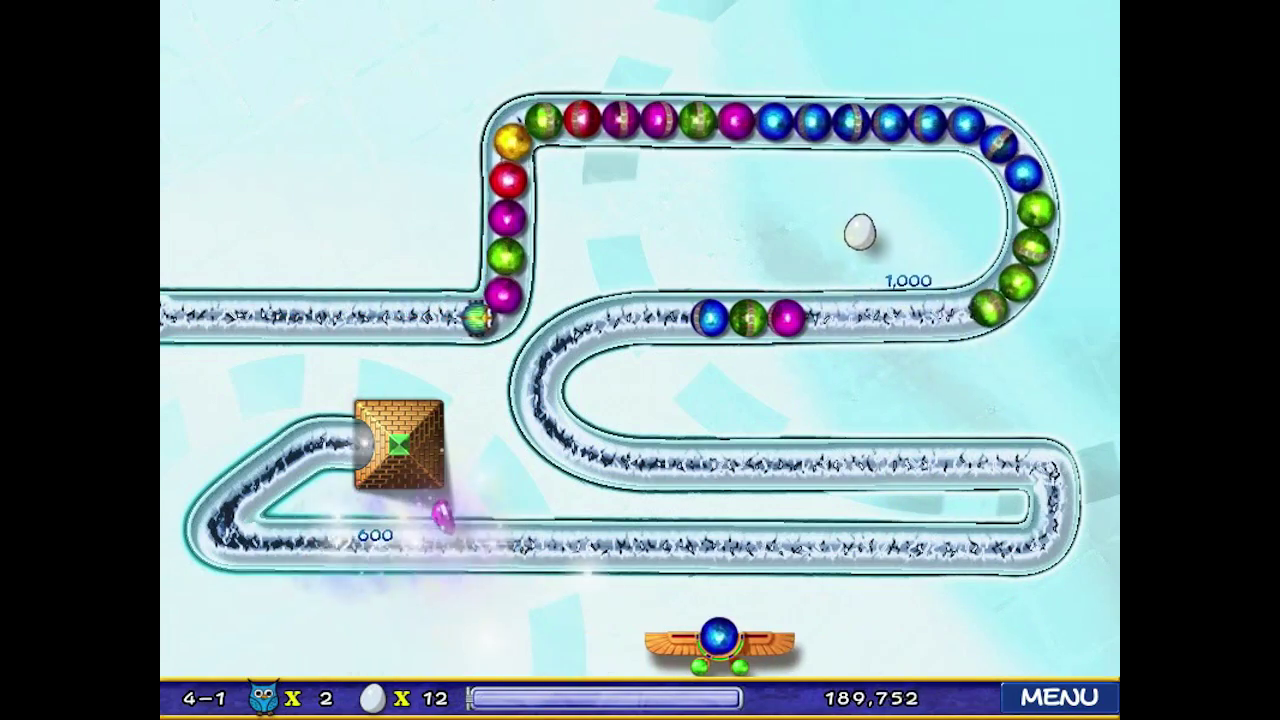
left_click(770, 640)
left_click(857, 640)
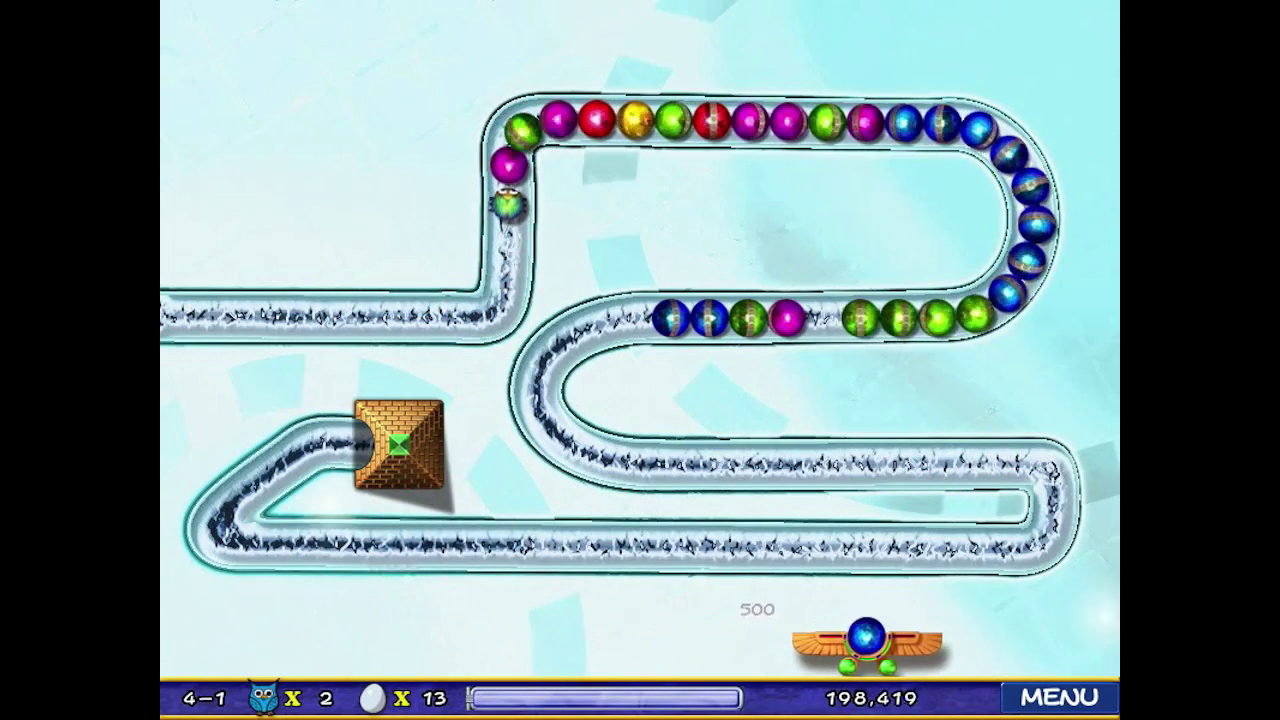
left_click(965, 640)
left_click(830, 640)
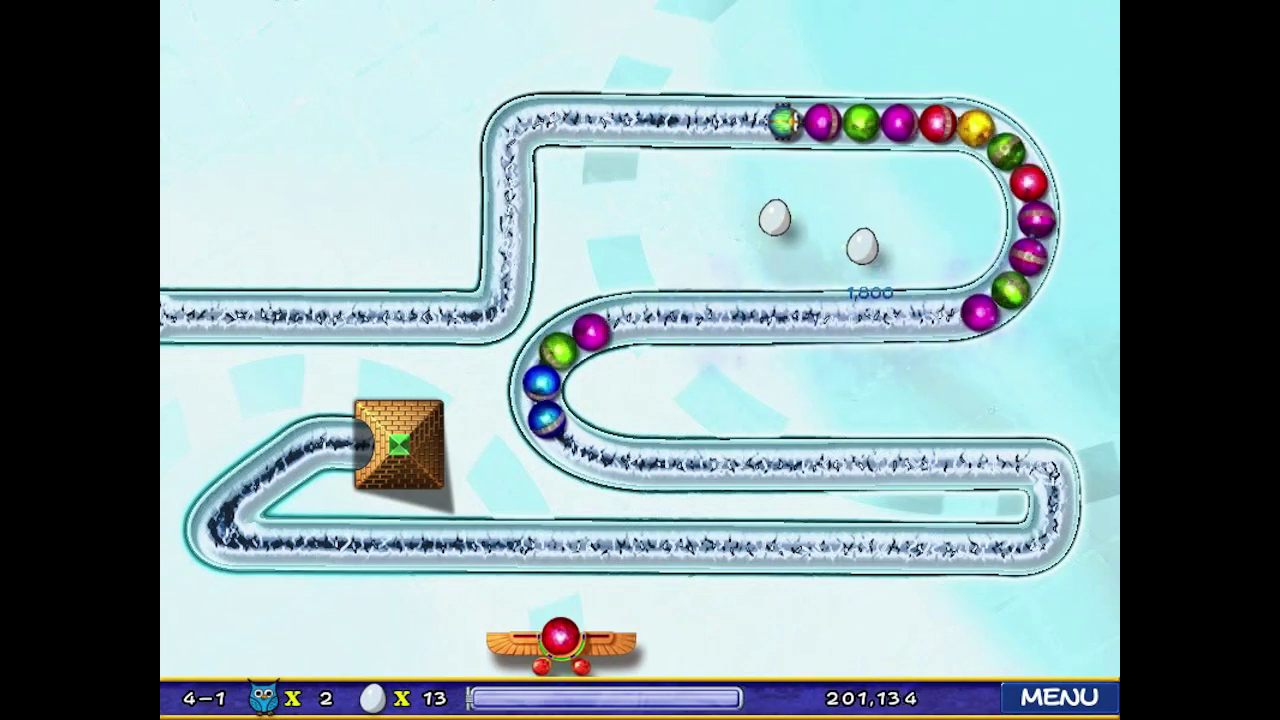
- Catch two eggs and clear the green, blue, purple and head red groups
left_click(885, 640)
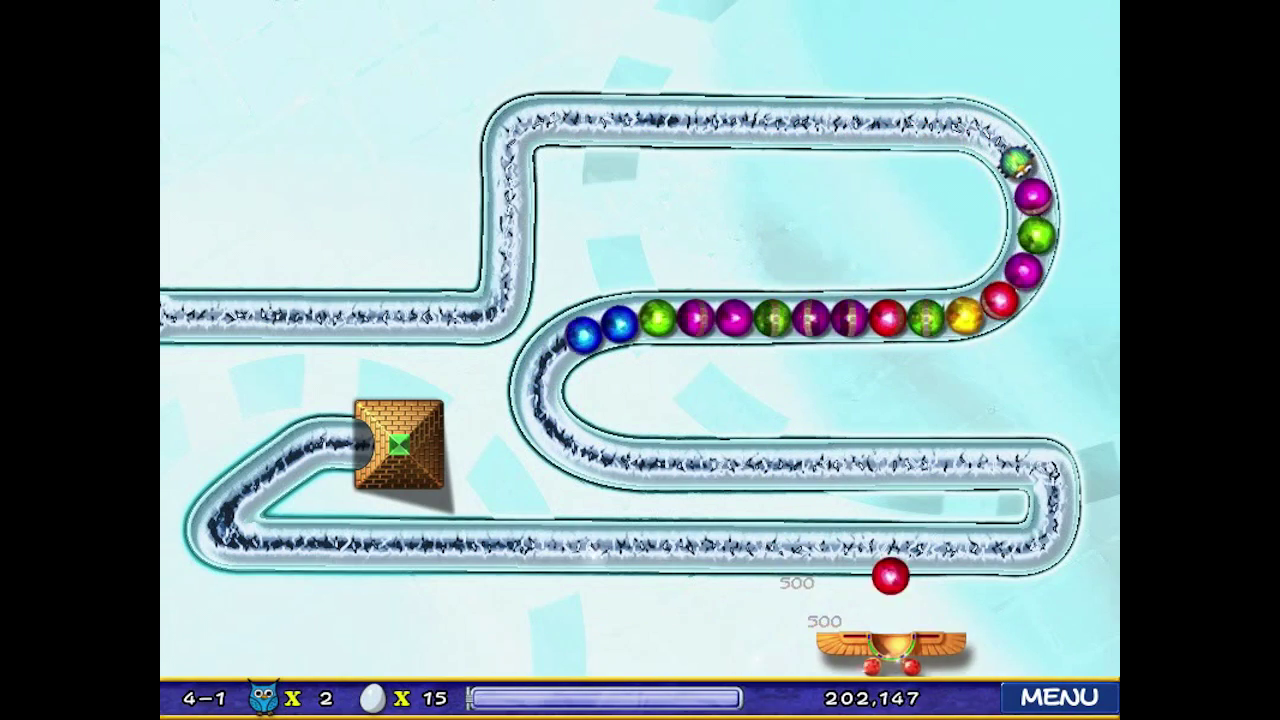
left_click(700, 640)
left_click(745, 640)
left_click(985, 640)
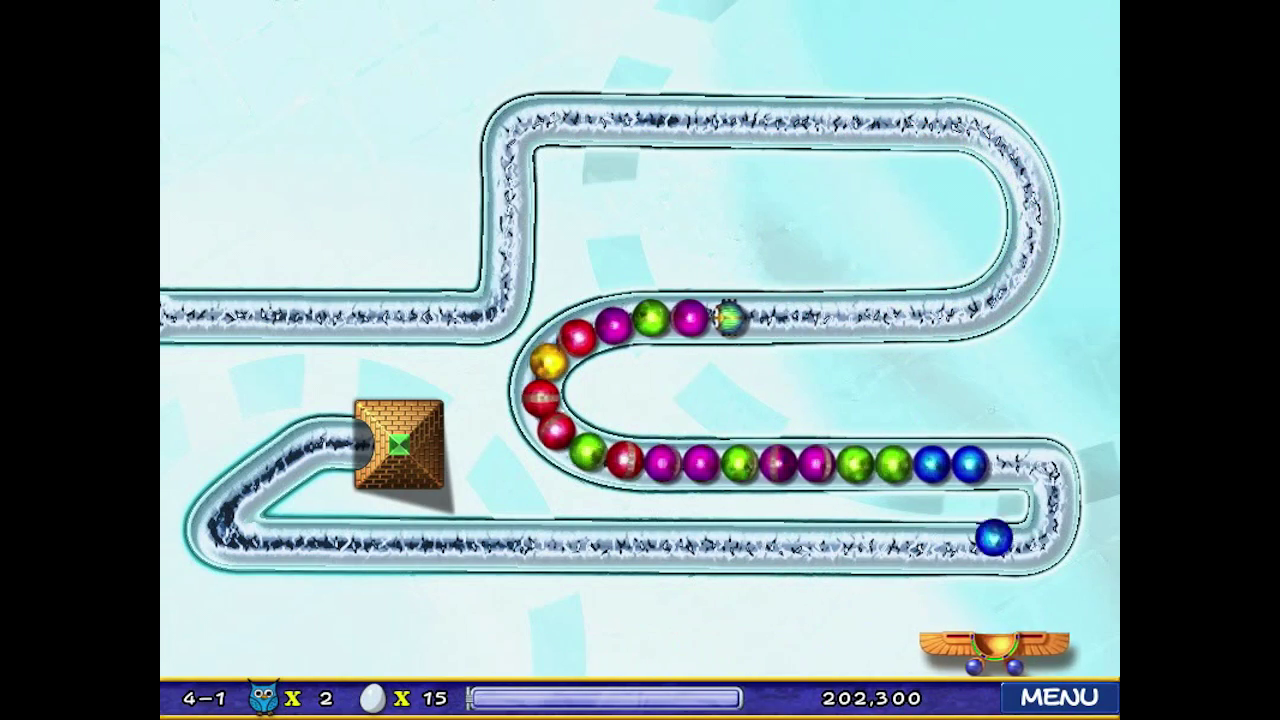
left_click(1000, 640)
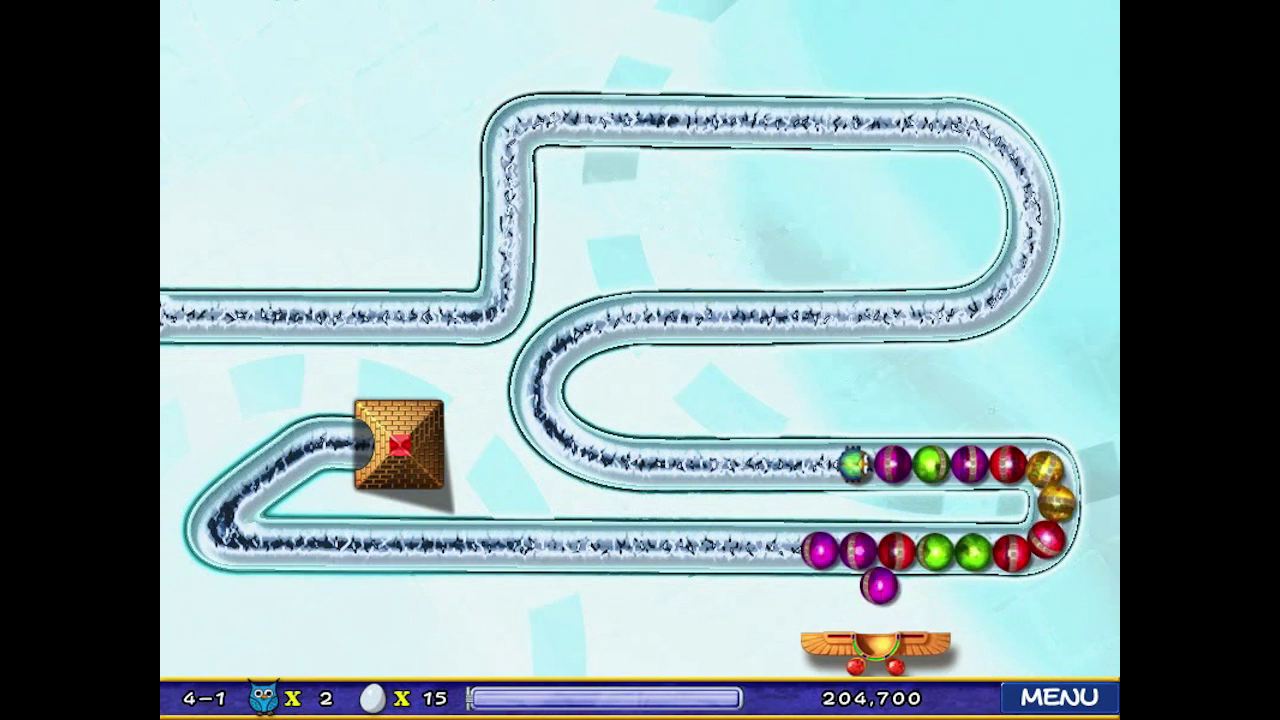
left_click(620, 640)
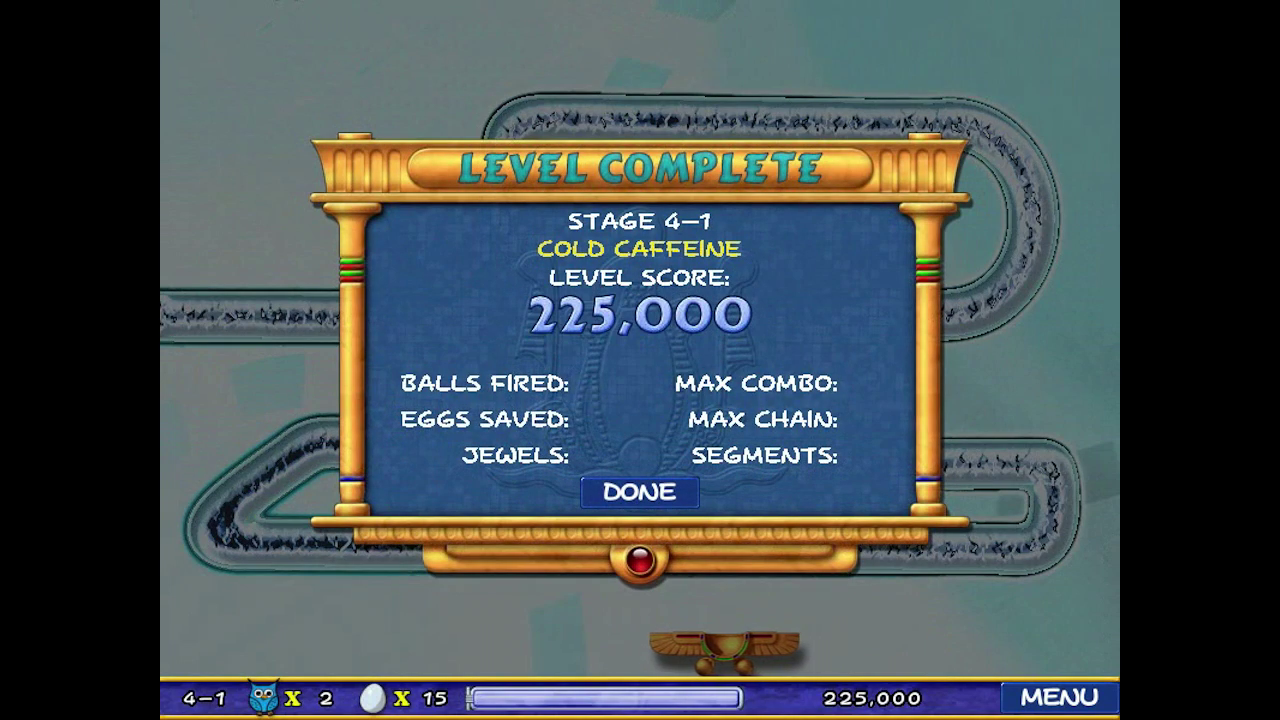
- Dismiss the 225,000-point Level Complete summary to reach the Game of Hints screen
key("Return")
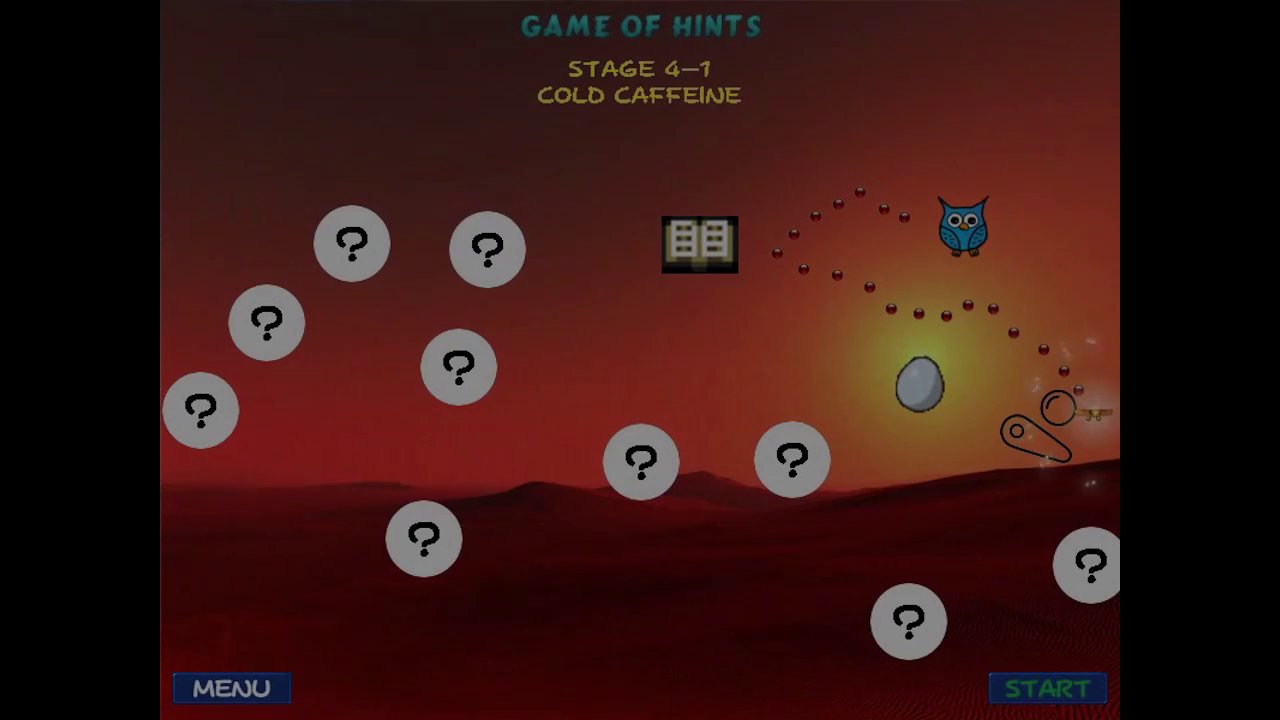